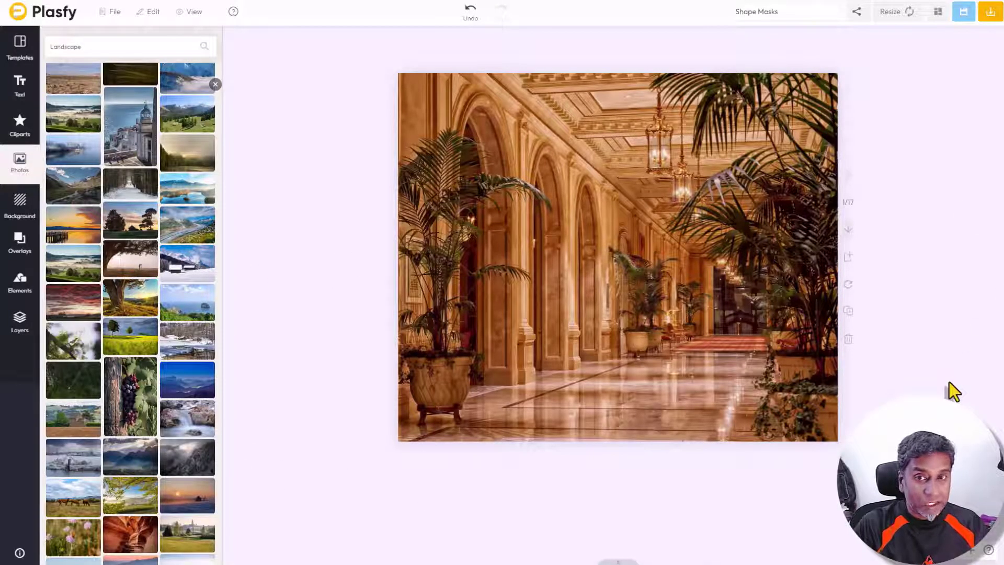
# Add a blank page after page 2 and insert a red-orange sunset-over-water photo from a Waterscape photo search
pyautogui.click(848, 228)
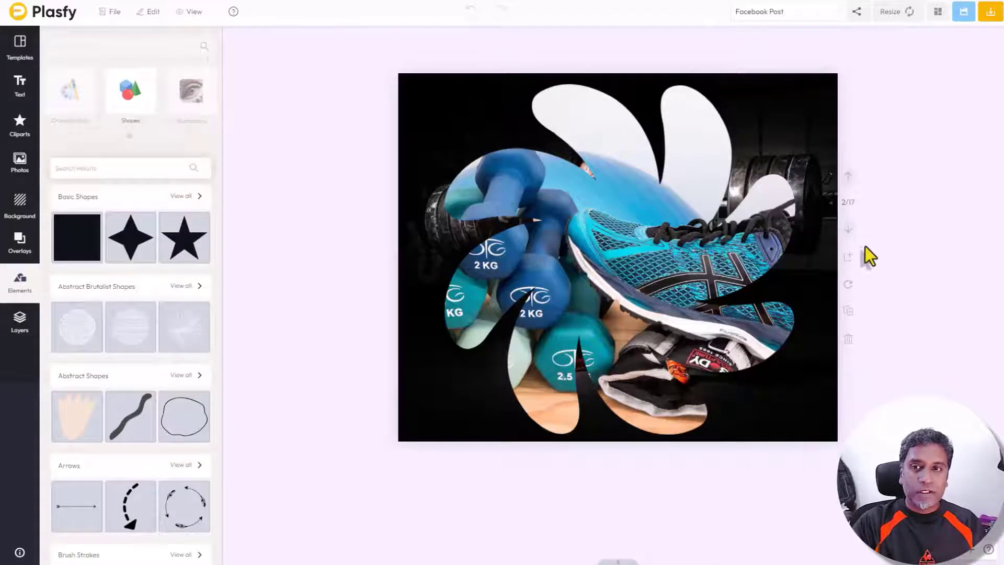
pyautogui.click(847, 257)
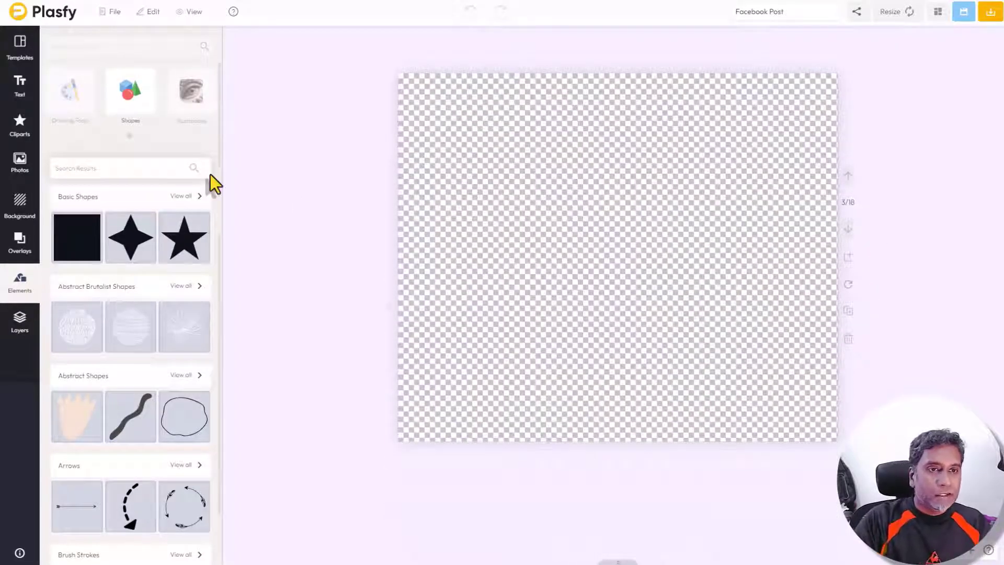
pyautogui.click(20, 162)
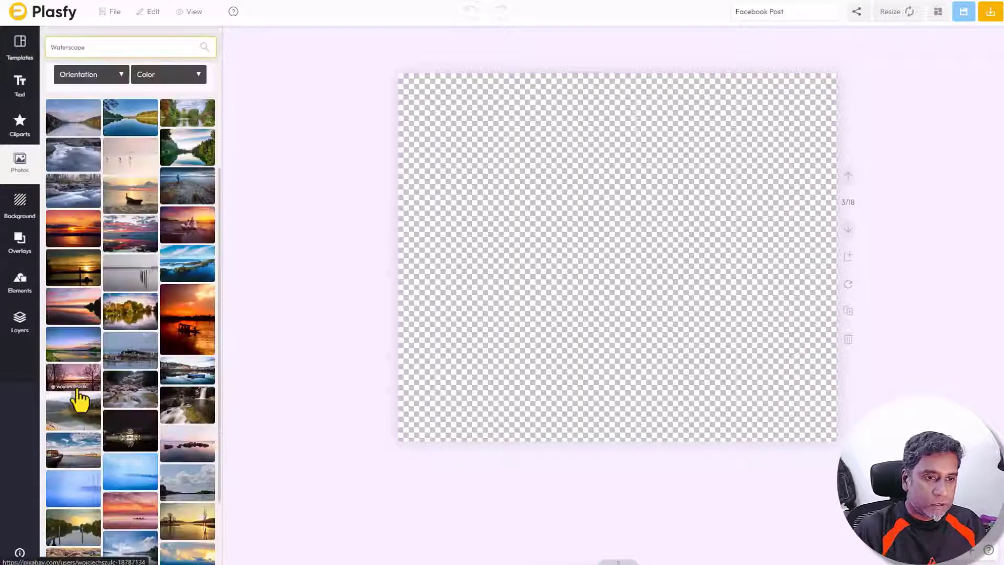
pyautogui.click(67, 219)
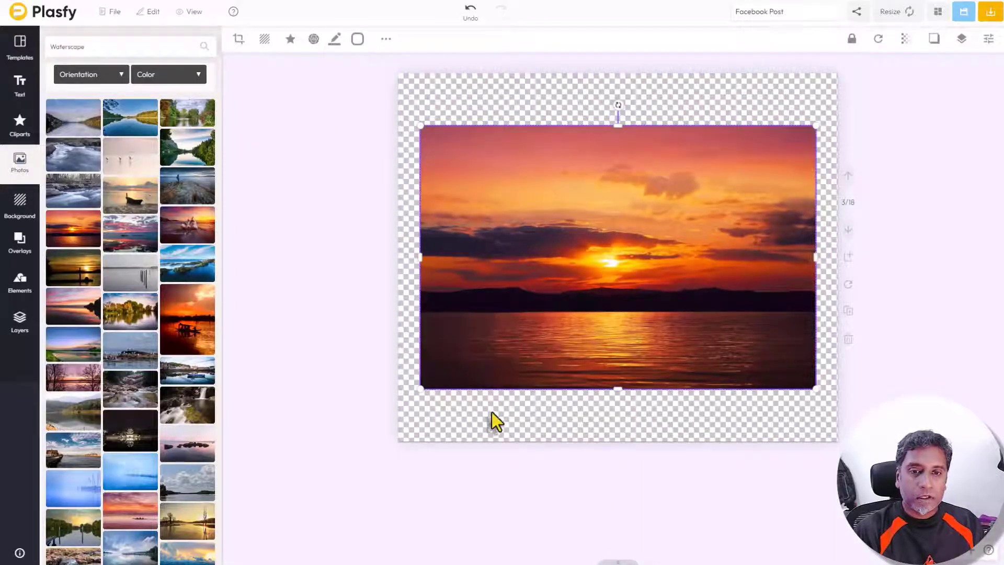
# Set the inserted sunset photo as the background of the new page
pyautogui.click(491, 412)
pyautogui.moveTo(540, 310); pyautogui.dragTo(549, 311)
pyautogui.rightClick(572, 268)
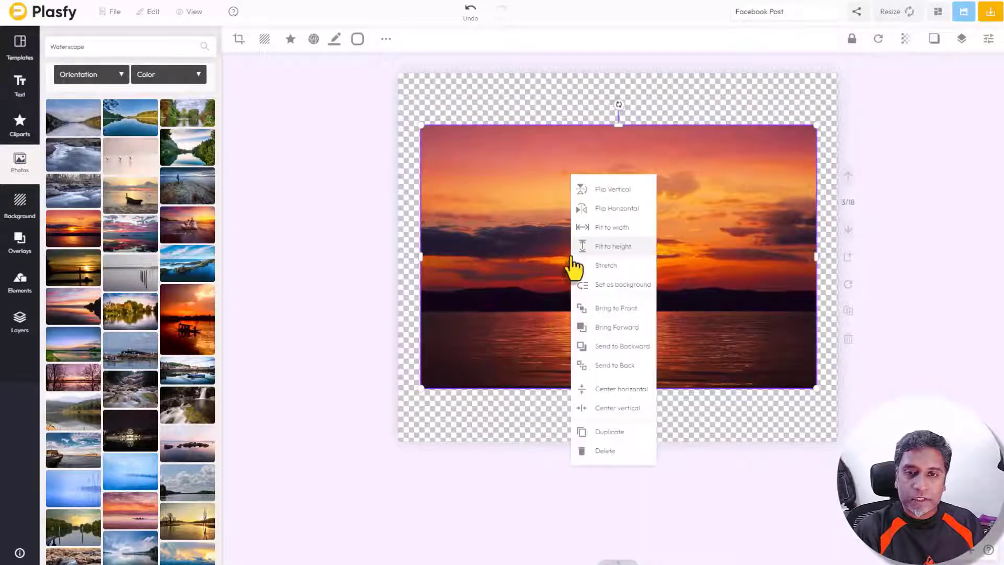
pyautogui.click(620, 288)
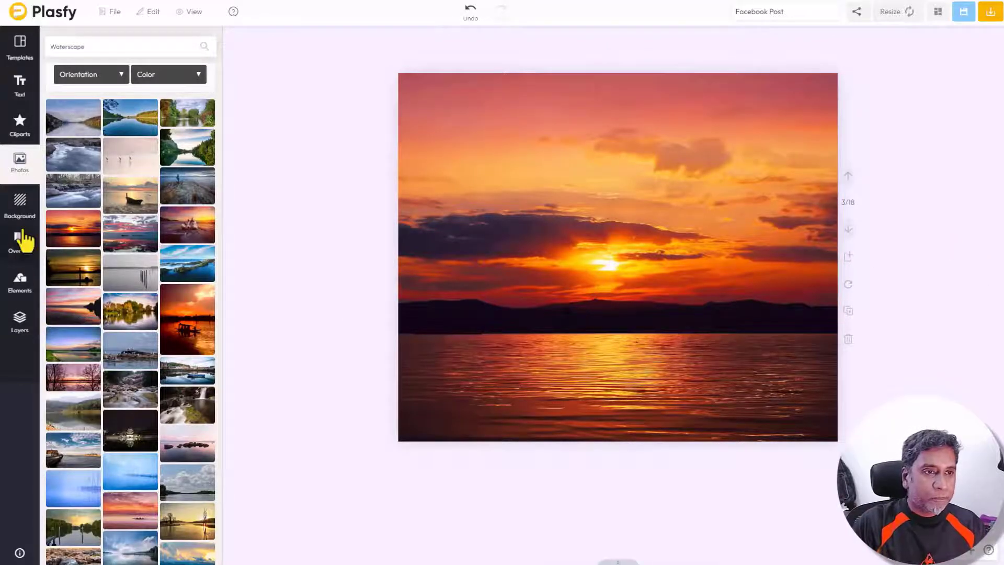
# Insert the white eight-pointed star from the Abstract Brutalist Shapes category onto the sunset page
pyautogui.click(21, 285)
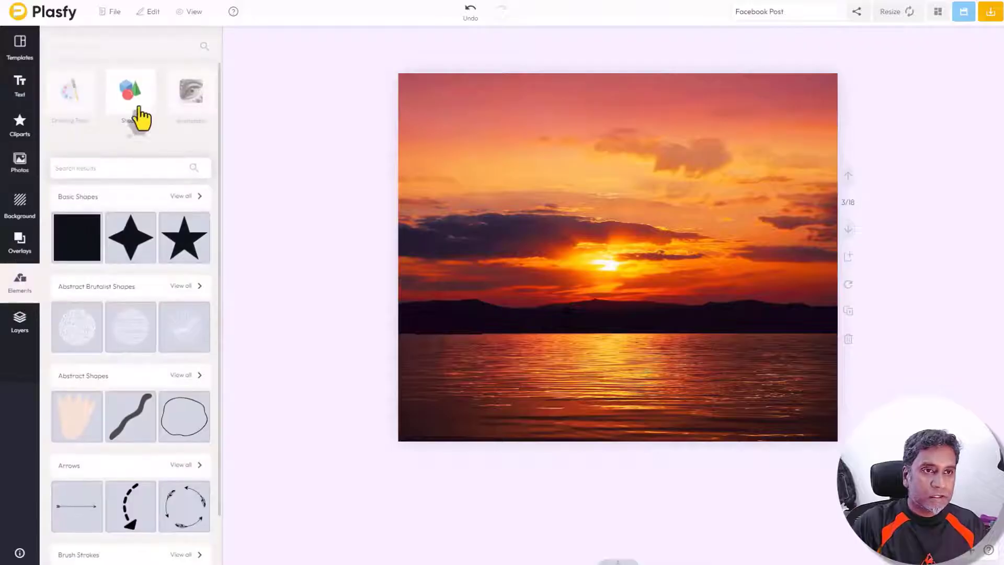
pyautogui.click(129, 96)
pyautogui.click(129, 96)
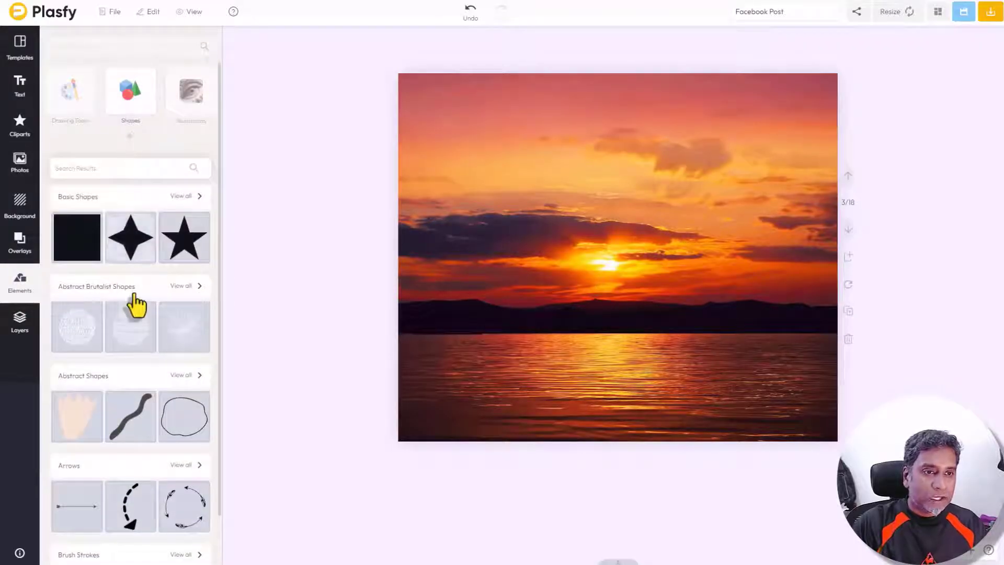
pyautogui.scroll(-2, 124, 319)
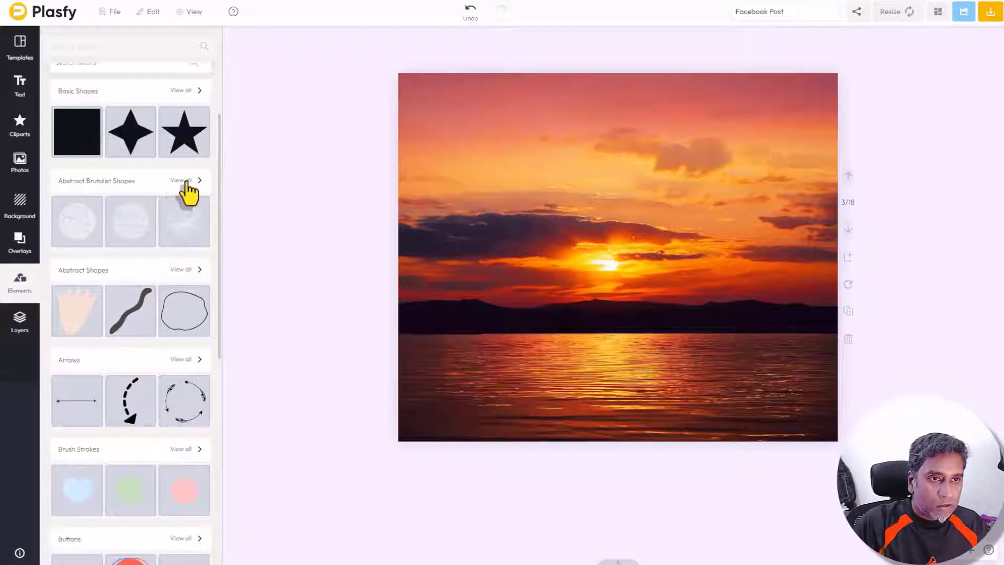
pyautogui.click(186, 181)
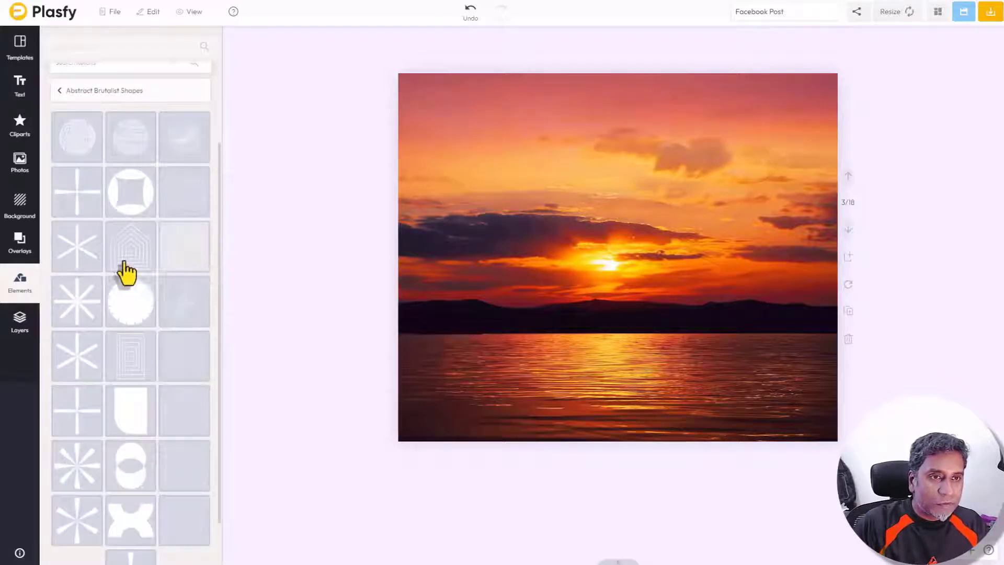
pyautogui.scroll(-7, 152, 332)
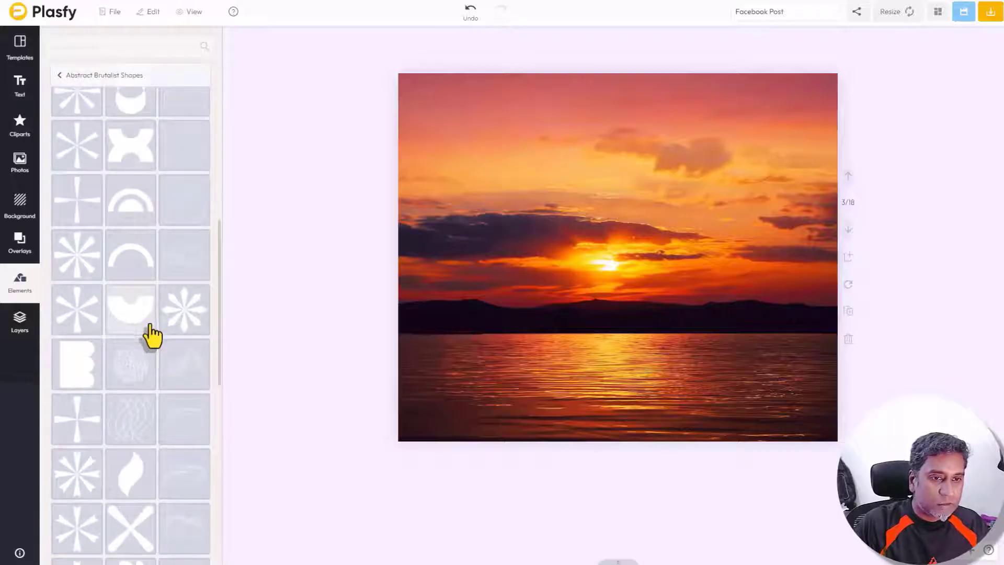
pyautogui.scroll(-5, 151, 335)
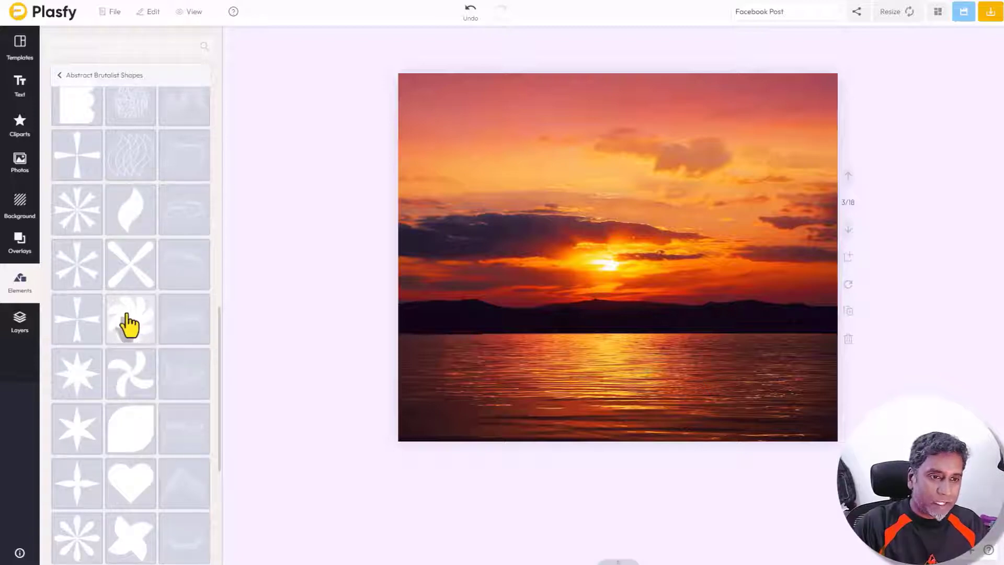
pyautogui.click(84, 388)
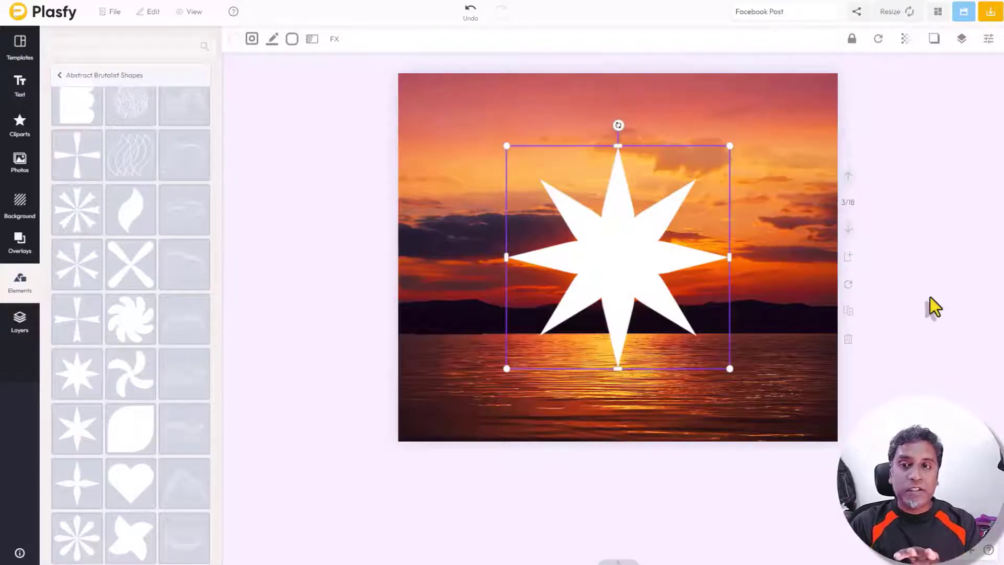
pyautogui.click(930, 296)
# Try several gradient fills on the star, ending with the pink-to-purple one
pyautogui.click(620, 258)
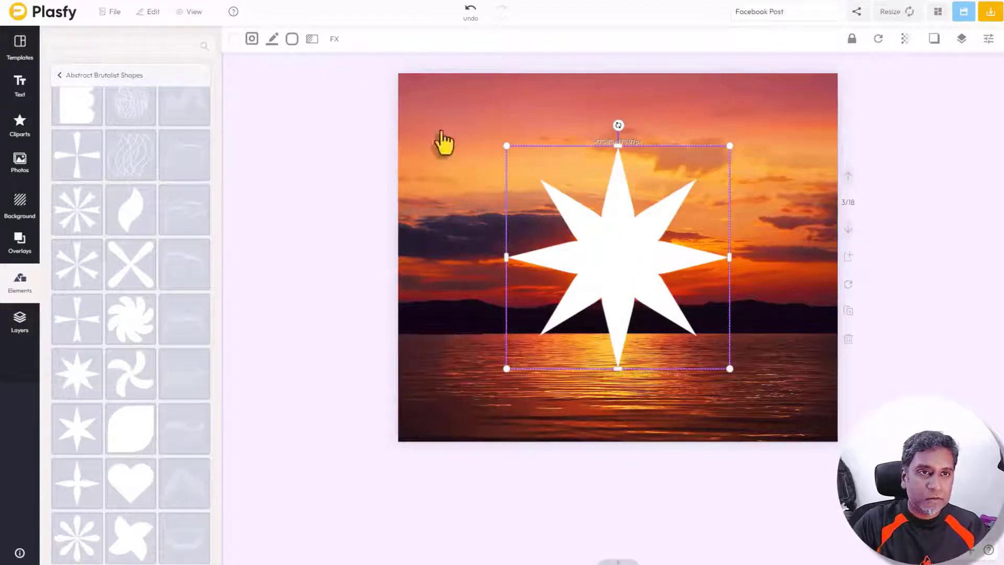
pyautogui.click(313, 41)
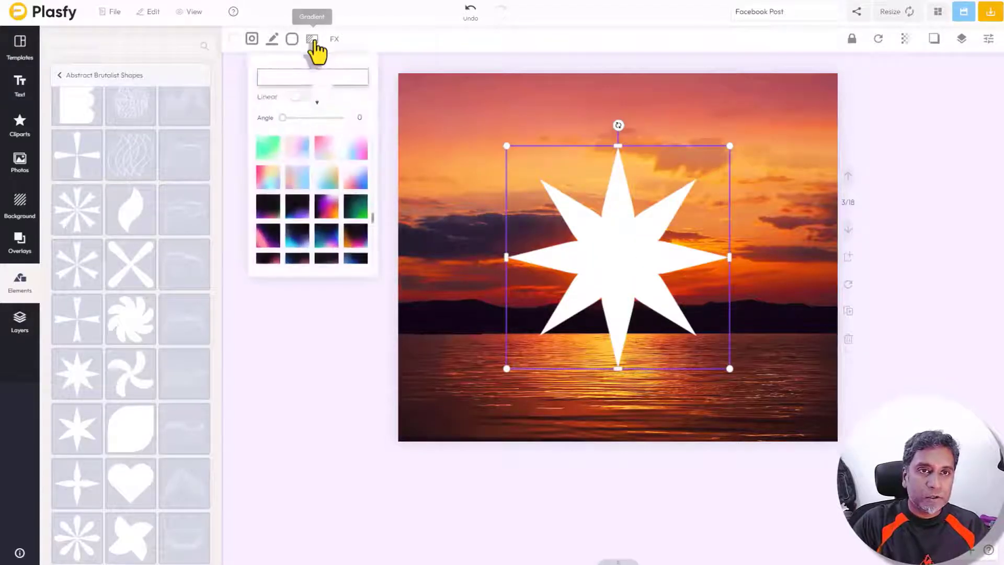
pyautogui.scroll(3, 296, 185)
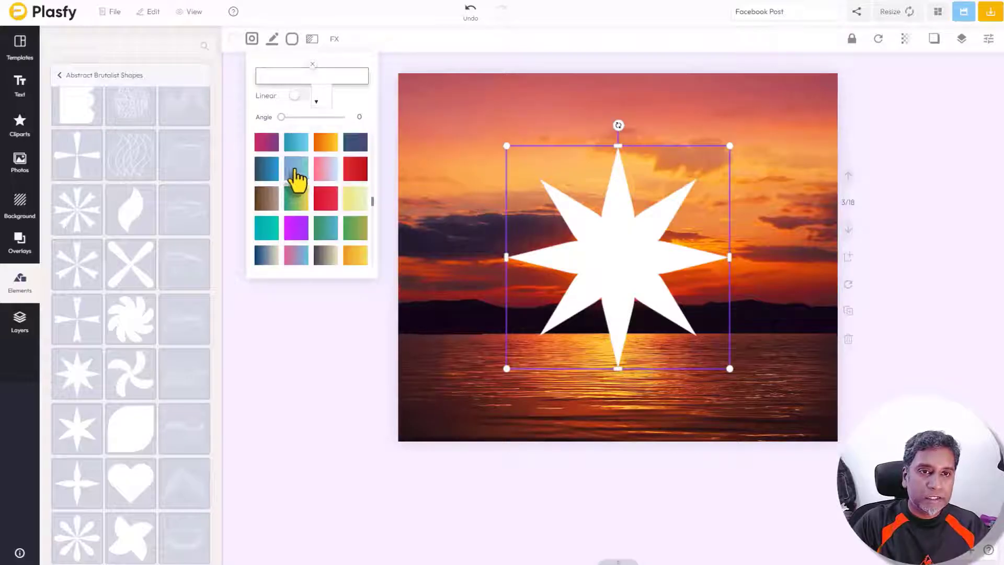
pyautogui.click(354, 171)
pyautogui.click(265, 204)
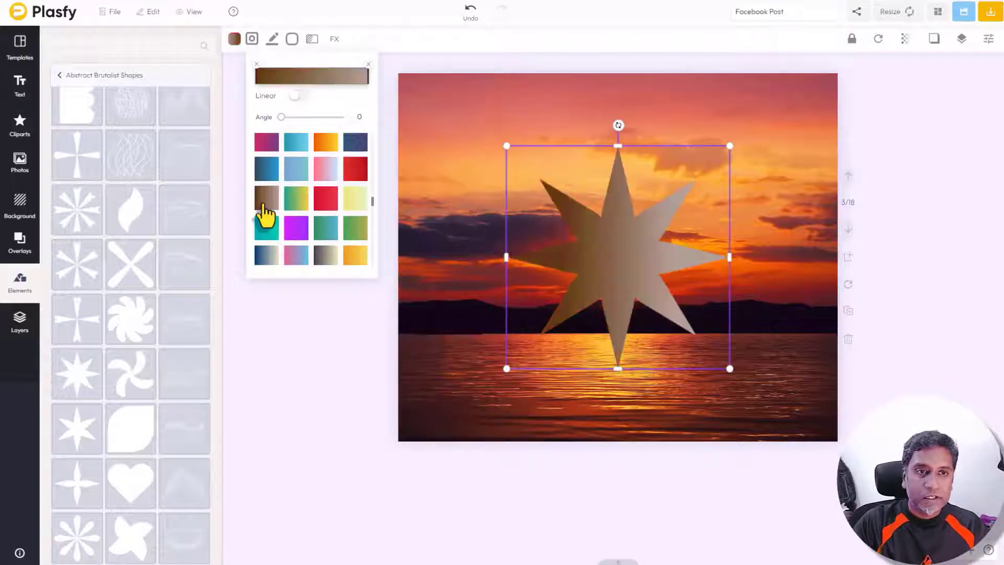
pyautogui.click(269, 147)
pyautogui.scroll(4, 296, 199)
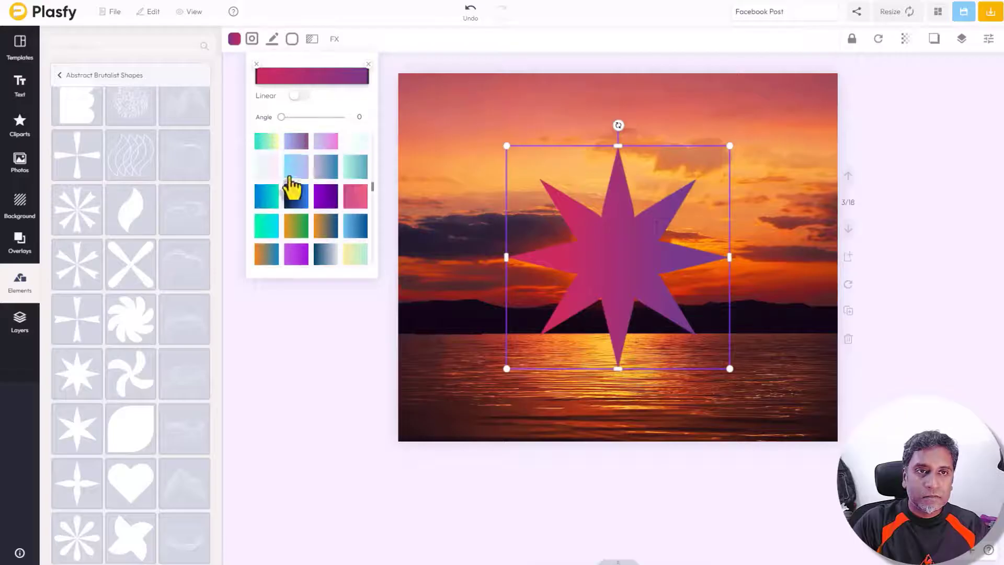
# Try solid fill colors from the default palette on the star, ending with light blue
pyautogui.click(234, 38)
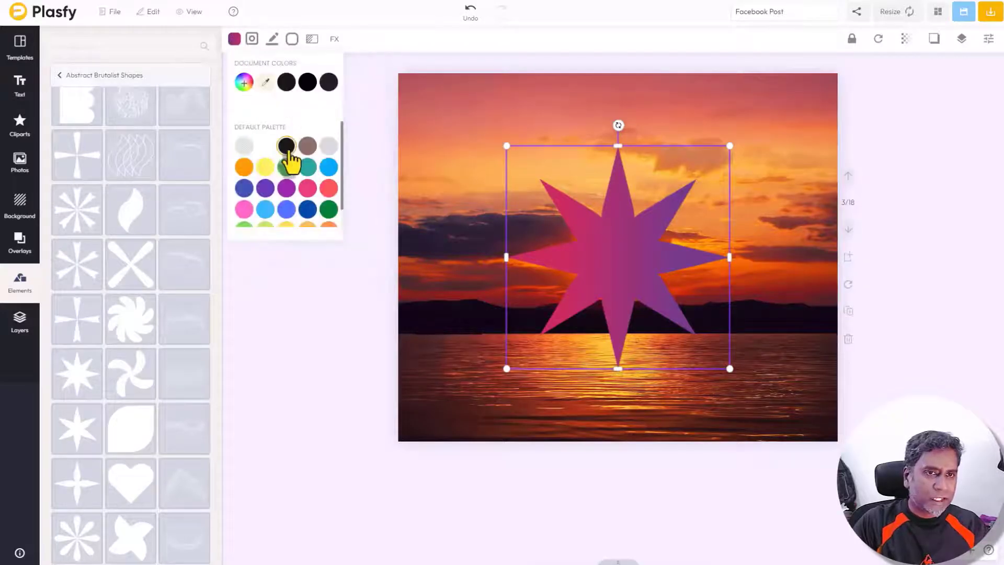
pyautogui.click(286, 146)
pyautogui.click(285, 189)
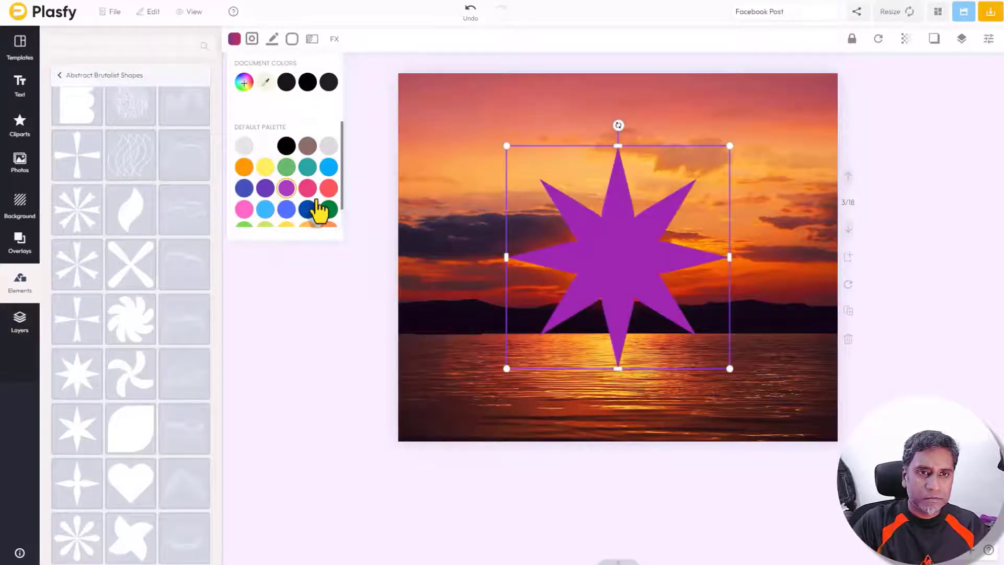
pyautogui.click(329, 169)
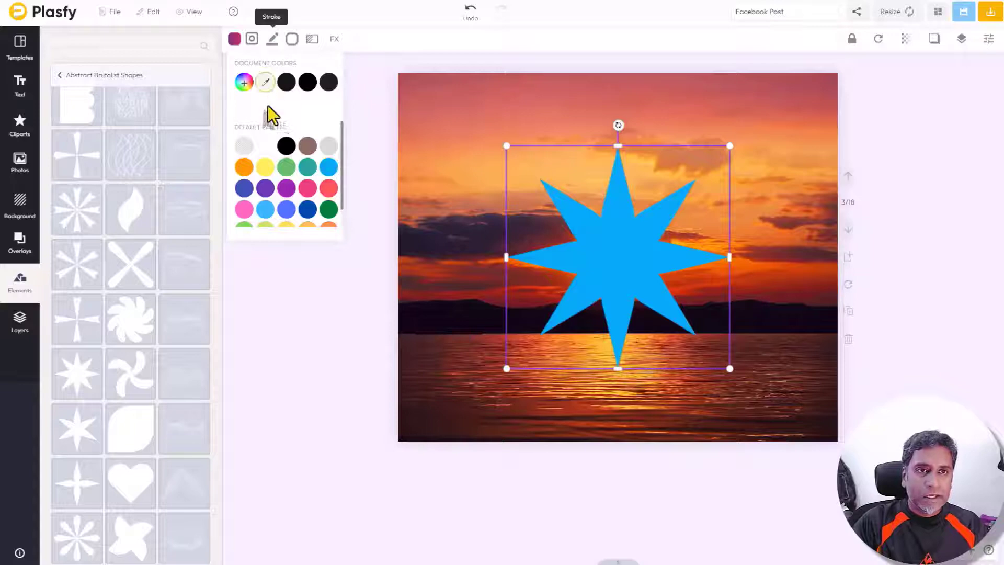
pyautogui.click(909, 350)
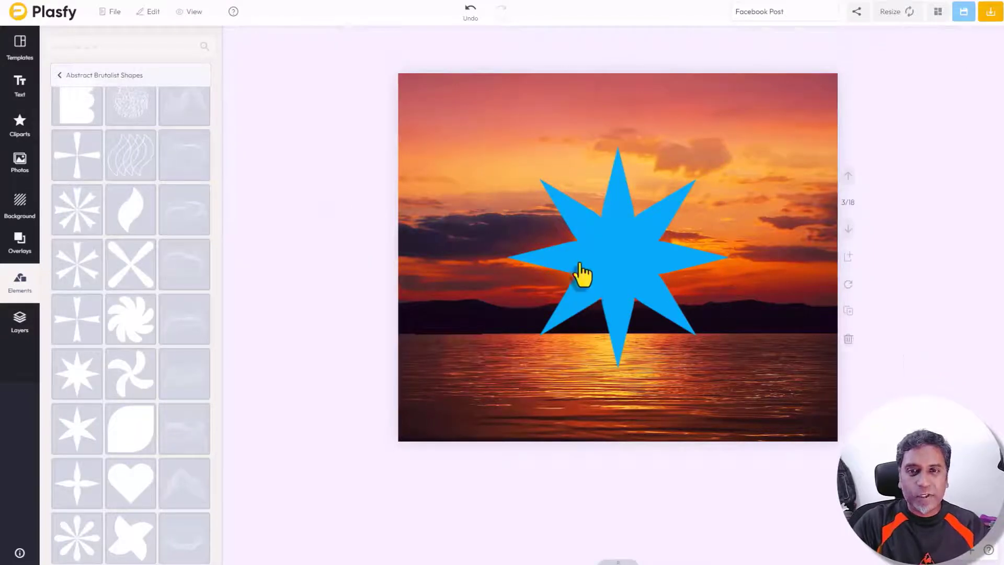
# Convert the blue eight-pointed star into an image mask
pyautogui.click(621, 279)
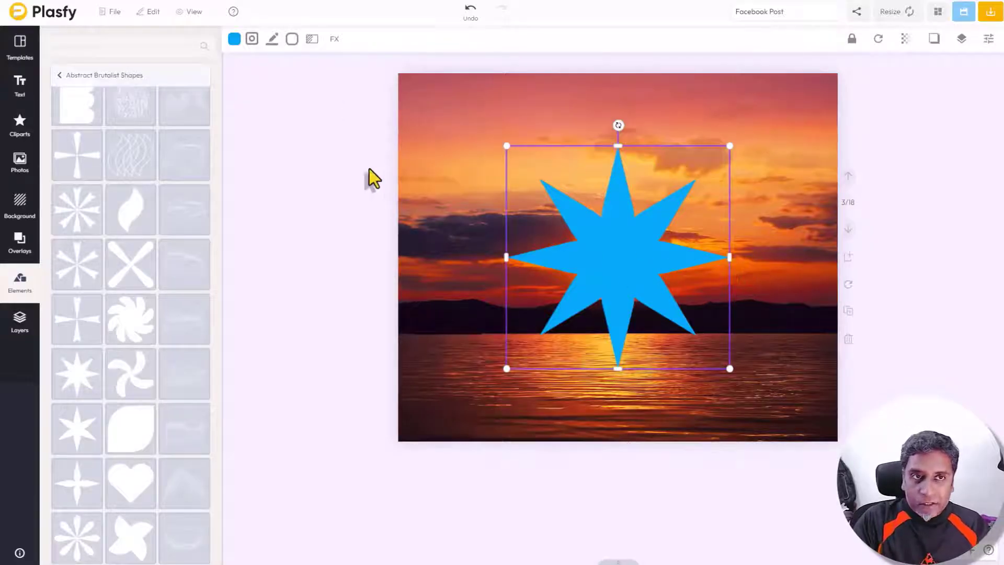
pyautogui.click(812, 328)
pyautogui.click(653, 275)
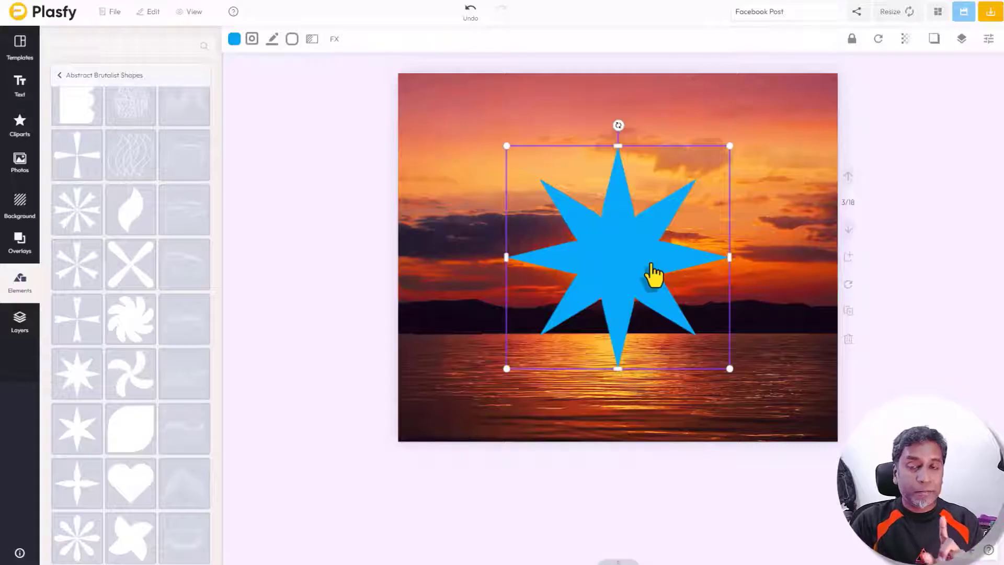
pyautogui.click(252, 39)
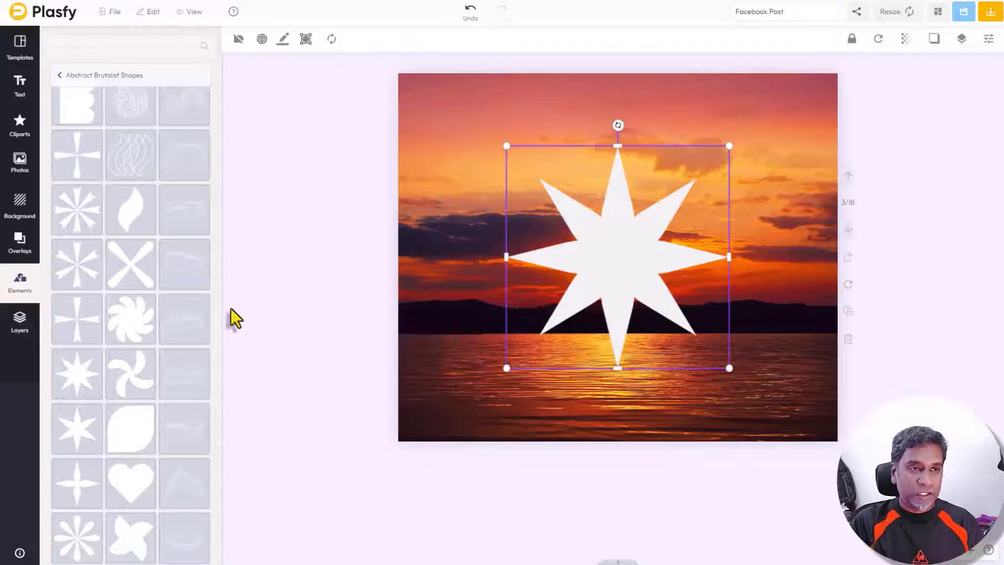
# Search the stock photos for "Sun"
pyautogui.click(20, 166)
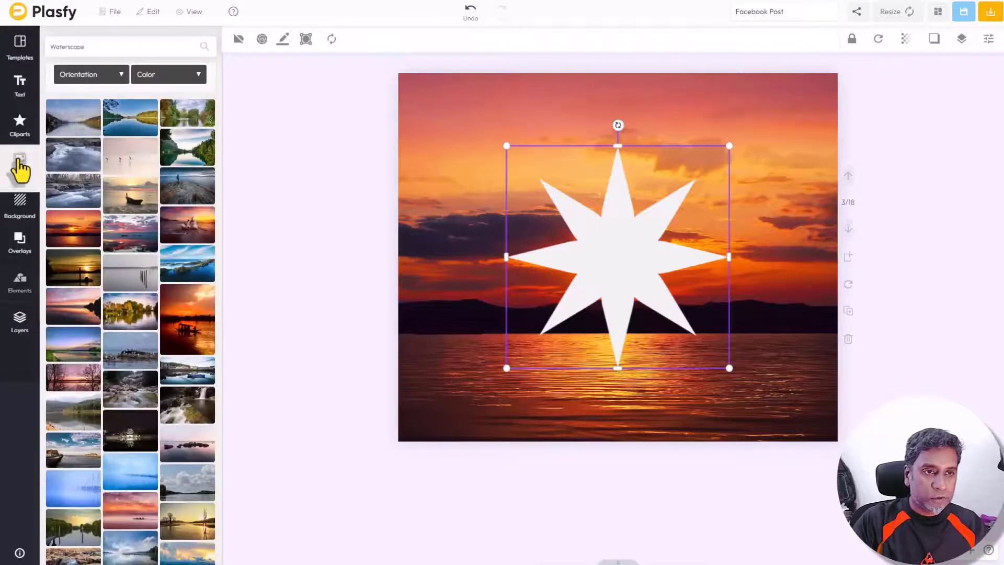
pyautogui.click(102, 47)
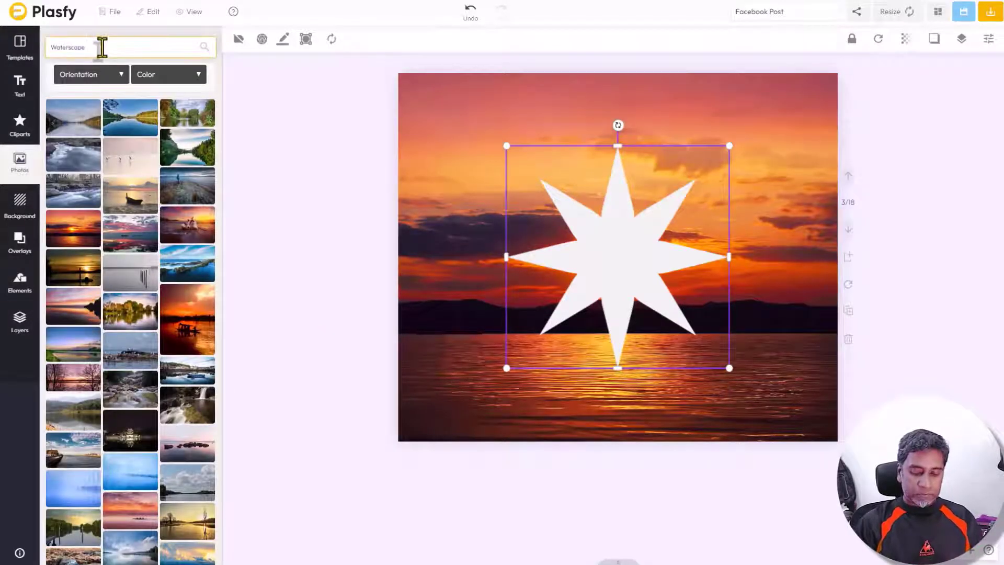
pyautogui.doubleClick(102, 47)
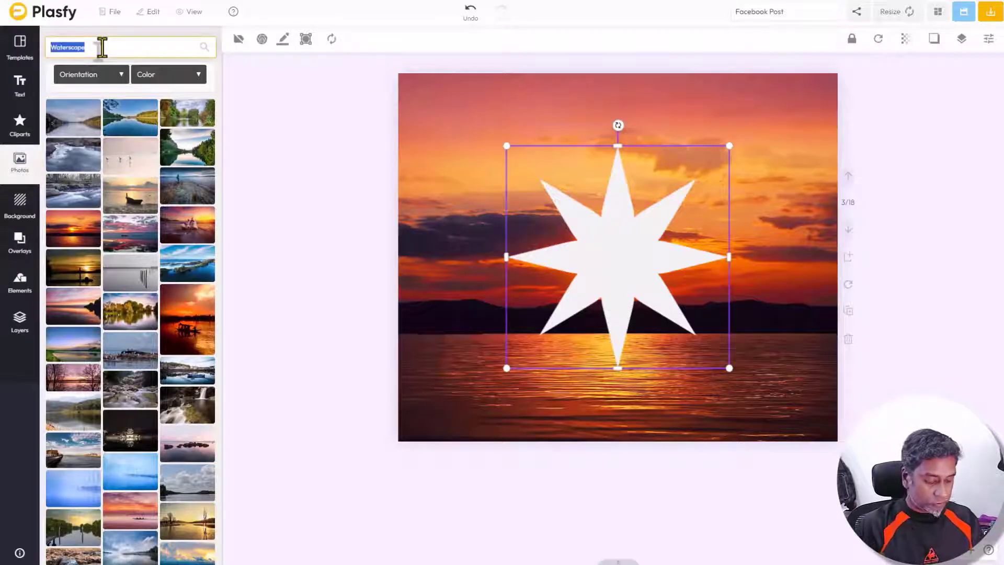
pyautogui.write('Sun')
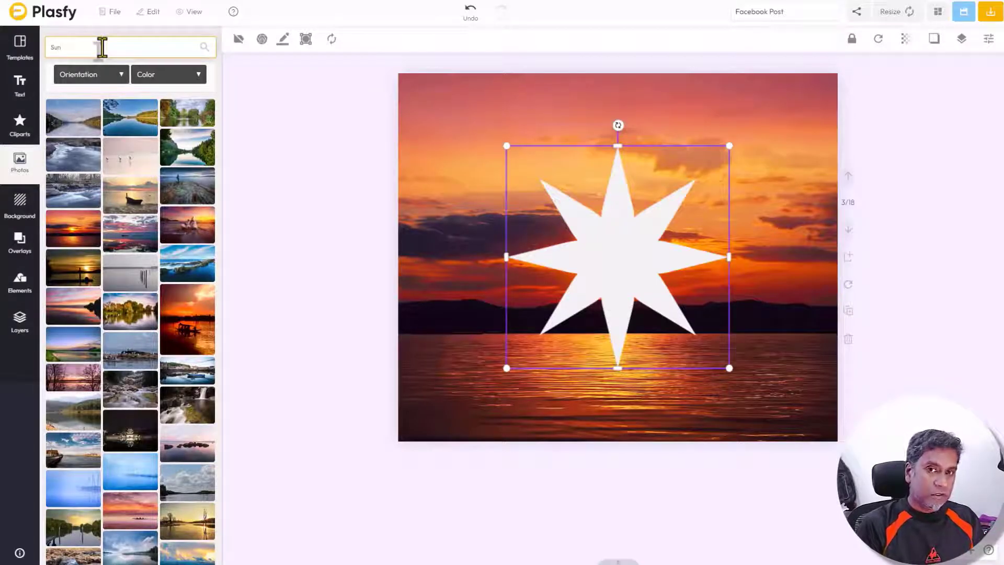
pyautogui.press('Return')
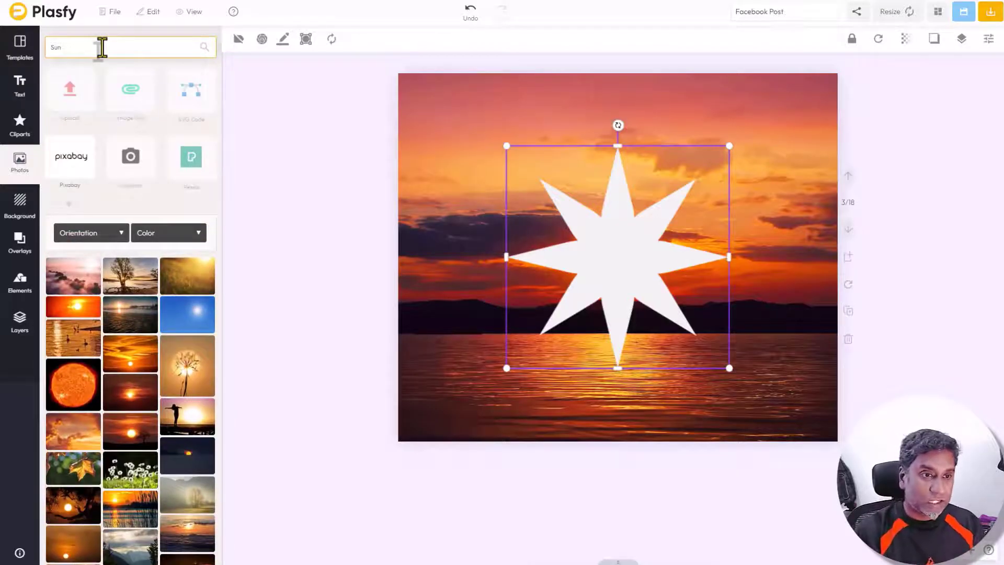
# Fill the star mask with the close-up photo of the orange sun on a black background
pyautogui.scroll(-2, 119, 321)
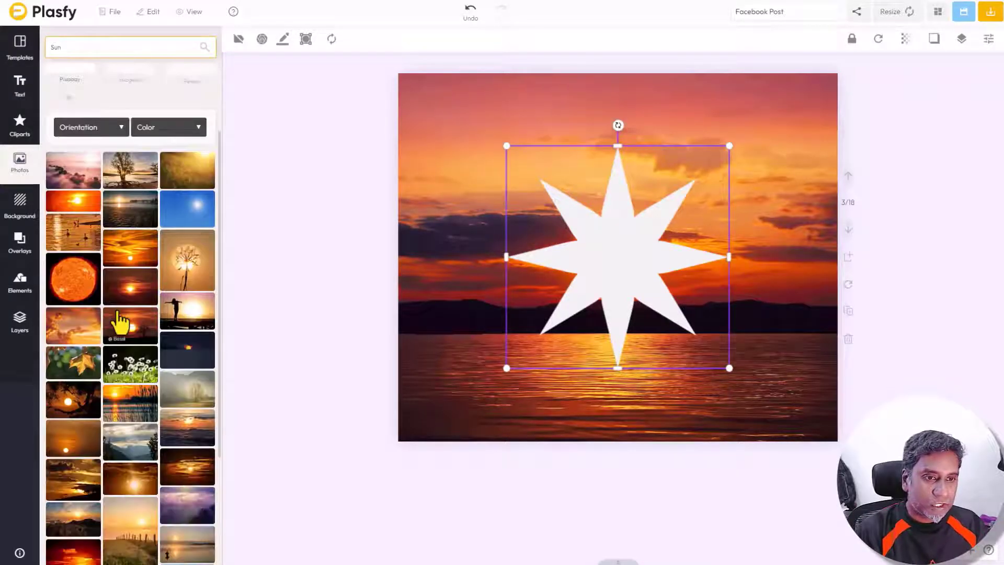
pyautogui.scroll(-3, 119, 321)
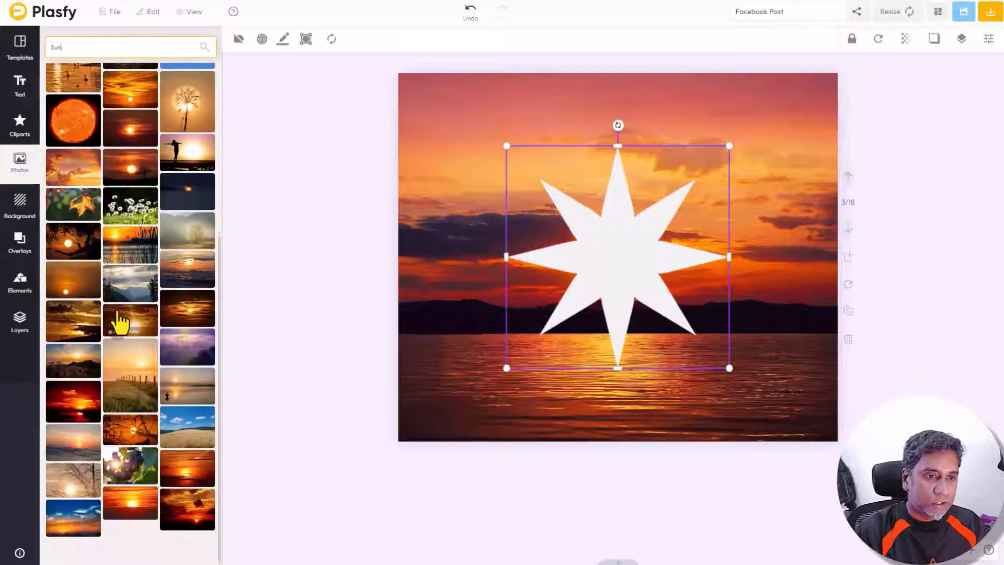
pyautogui.scroll(4, 119, 320)
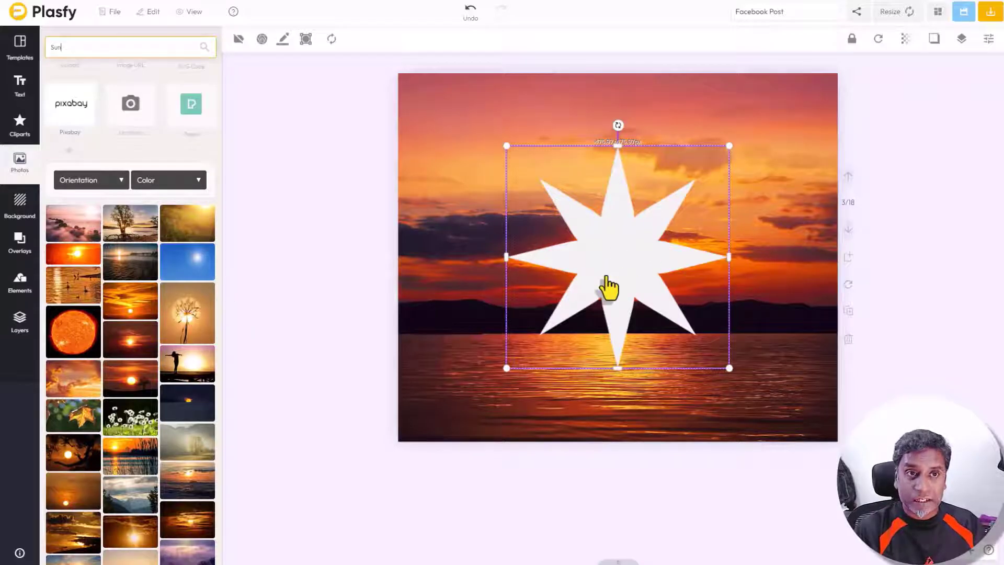
pyautogui.click(69, 334)
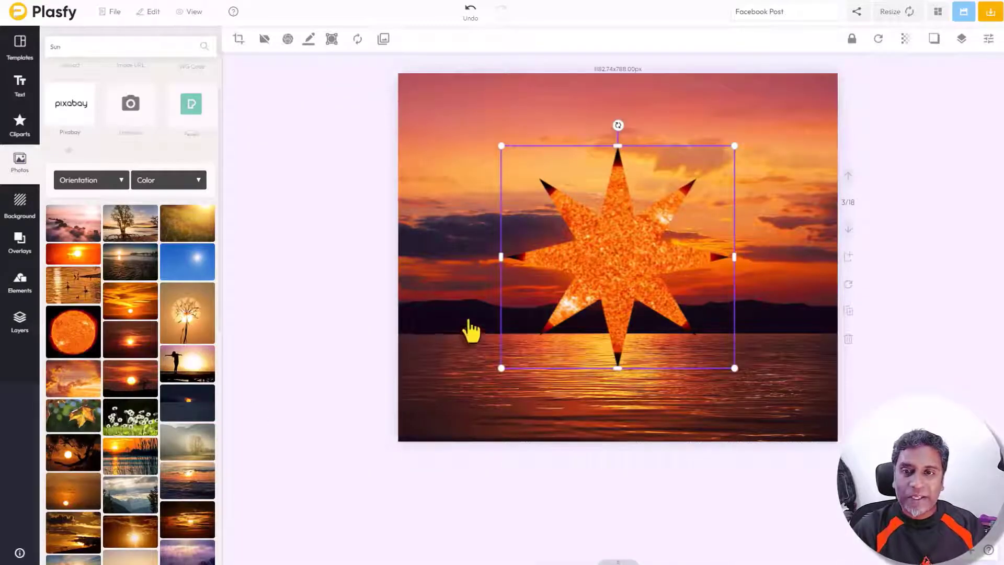
pyautogui.click(930, 286)
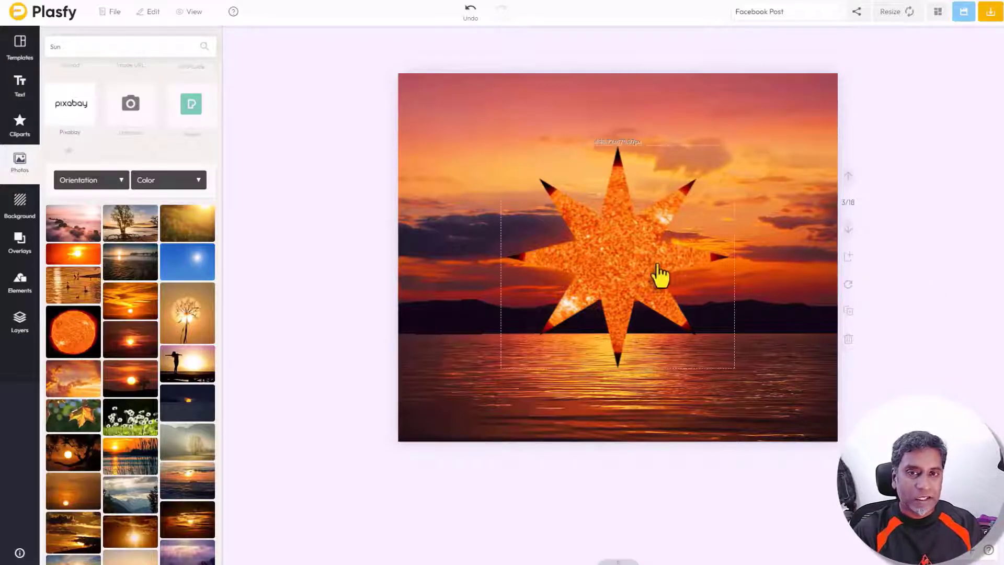
# Replace the star mask's photo with the fiery orange sunset photo and centre its bright sun inside the star
pyautogui.click(632, 262)
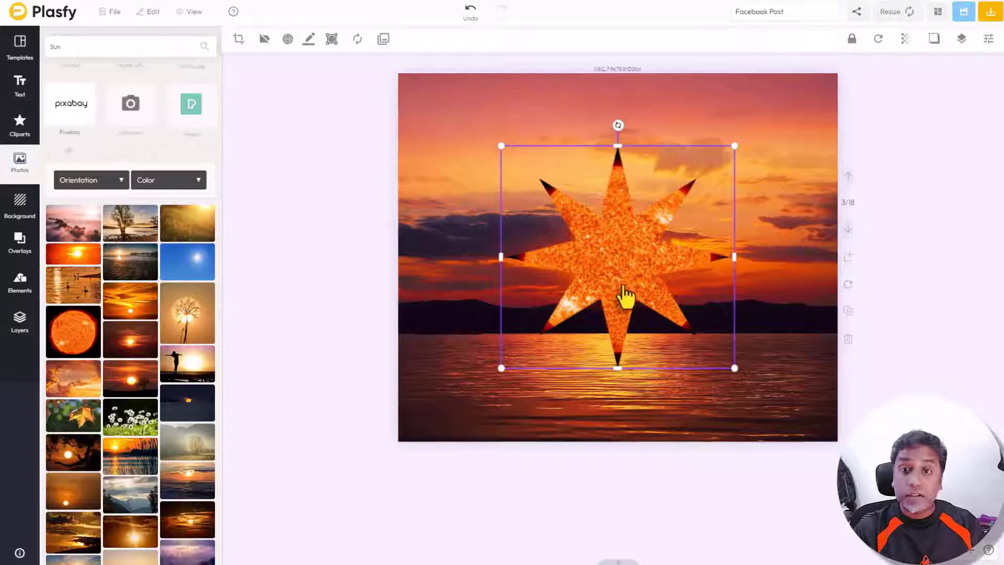
pyautogui.click(79, 256)
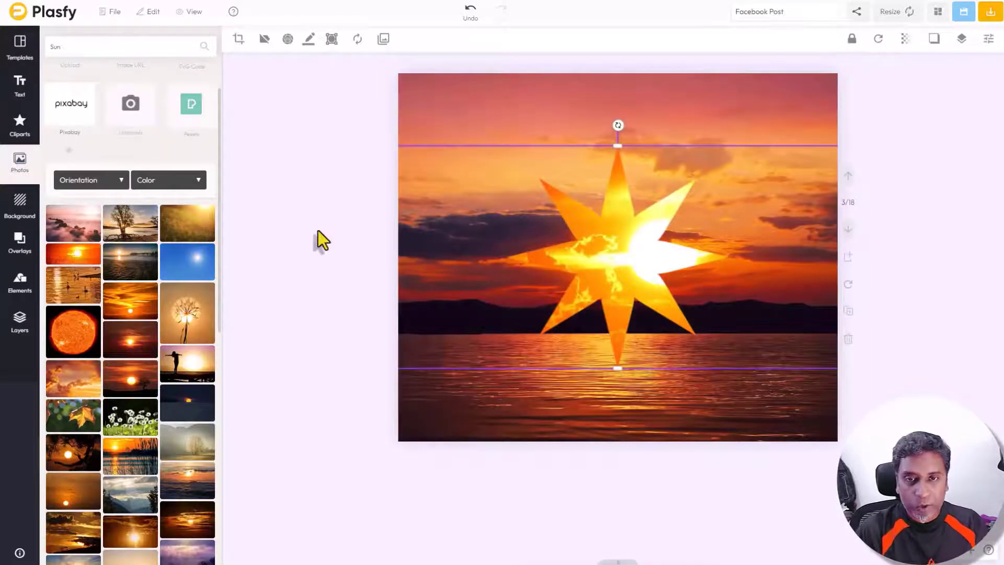
pyautogui.moveTo(634, 262)
pyautogui.mouseDown()
pyautogui.moveTo(582, 251)
pyautogui.moveTo(630, 256)
pyautogui.mouseUp()
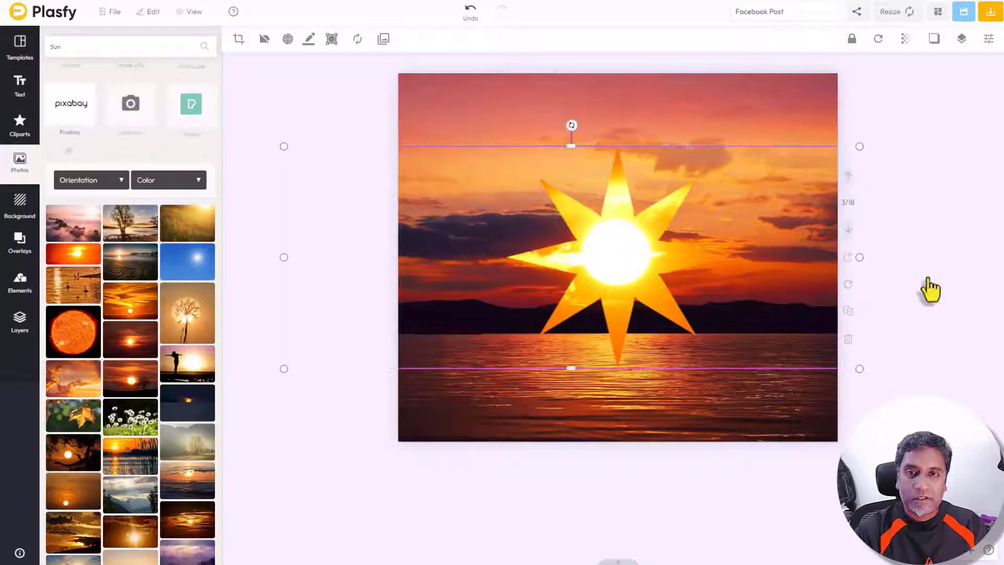
pyautogui.click(937, 289)
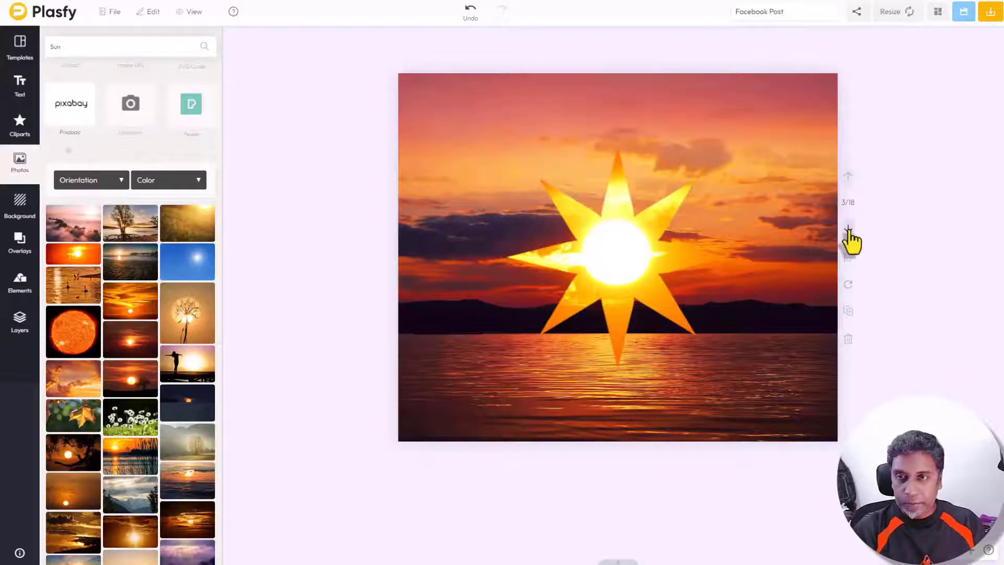
# Review the wedge-masked portrait examples on pages 4 and 5 and continue to the acorn design on page 6
pyautogui.click(848, 233)
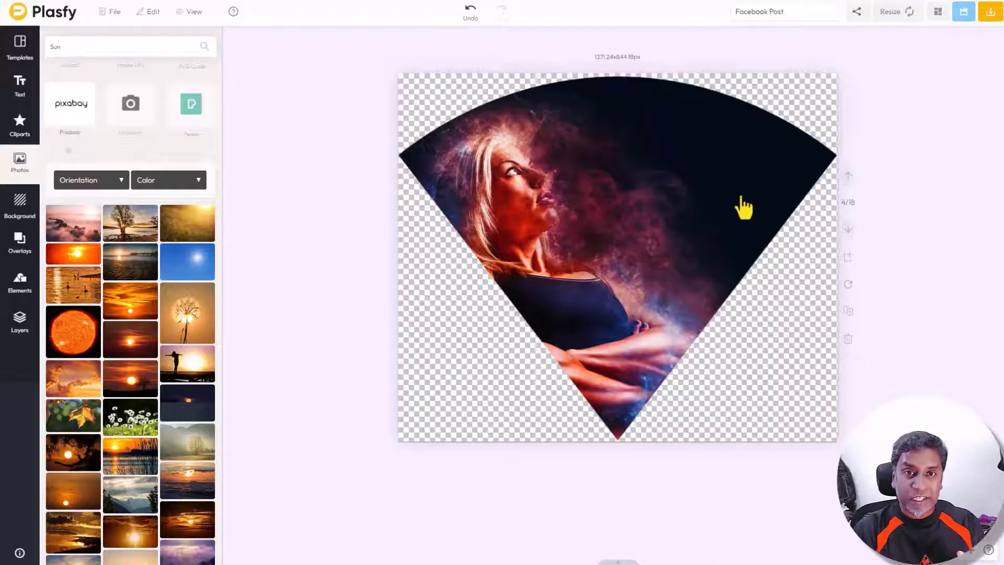
pyautogui.click(643, 232)
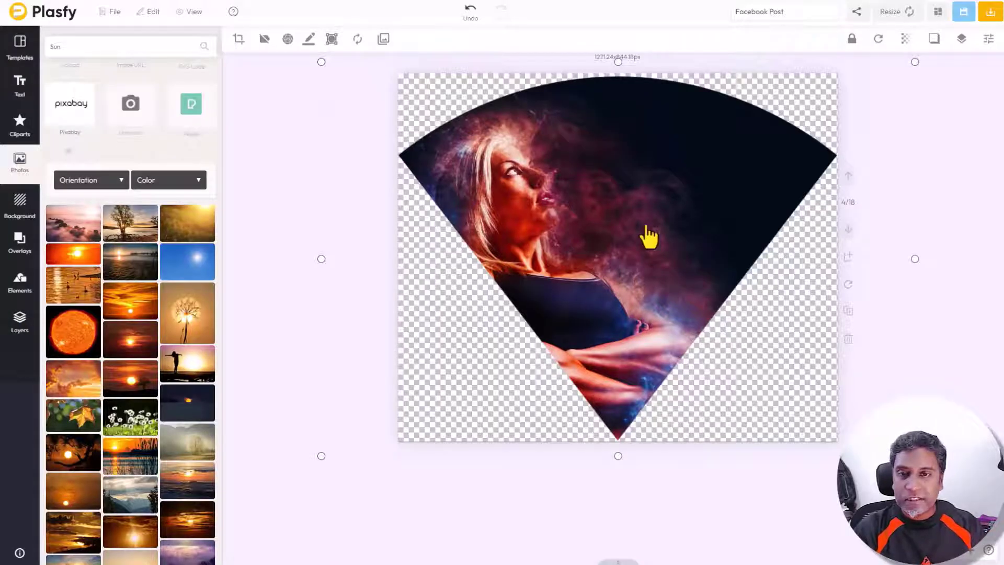
pyautogui.click(949, 347)
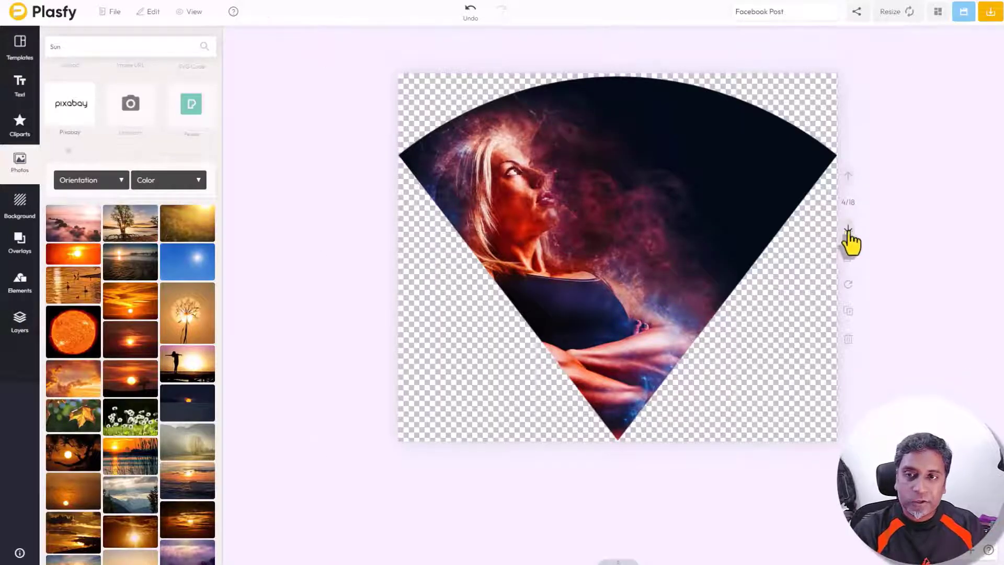
pyautogui.click(848, 228)
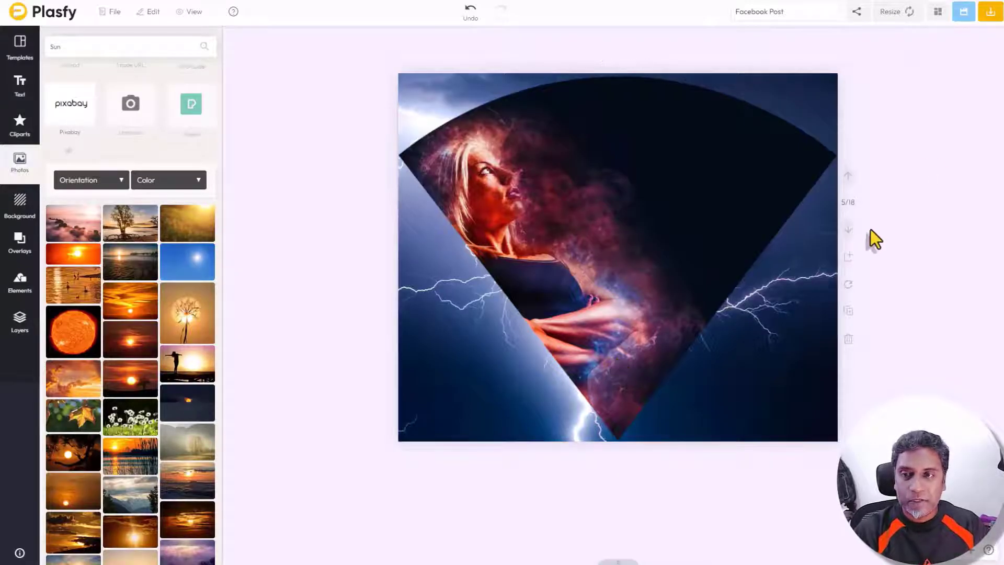
pyautogui.click(849, 230)
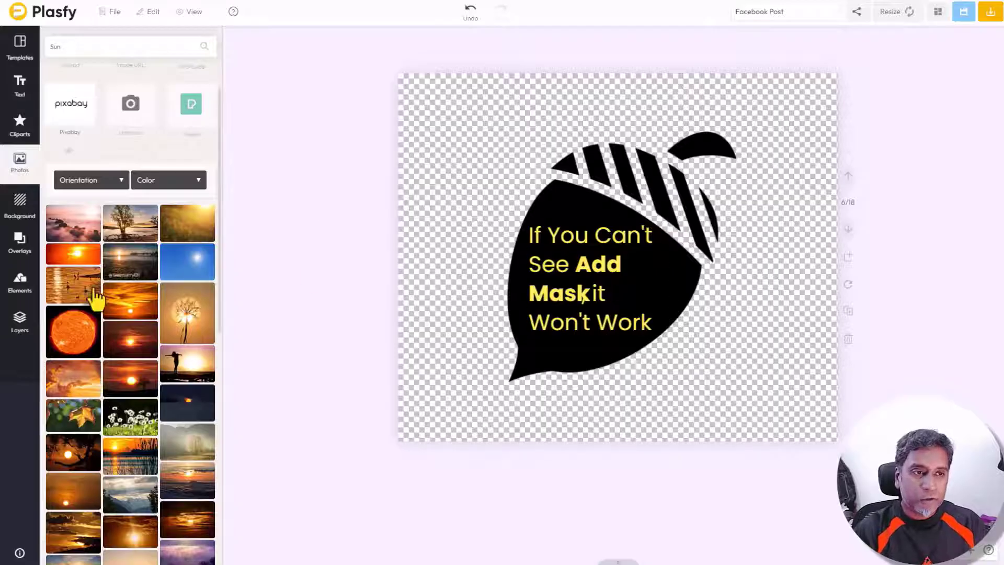
# Leave the Abstract Brutalist Shapes collection and examine the other element categories for shapes suited to masking
pyautogui.click(20, 293)
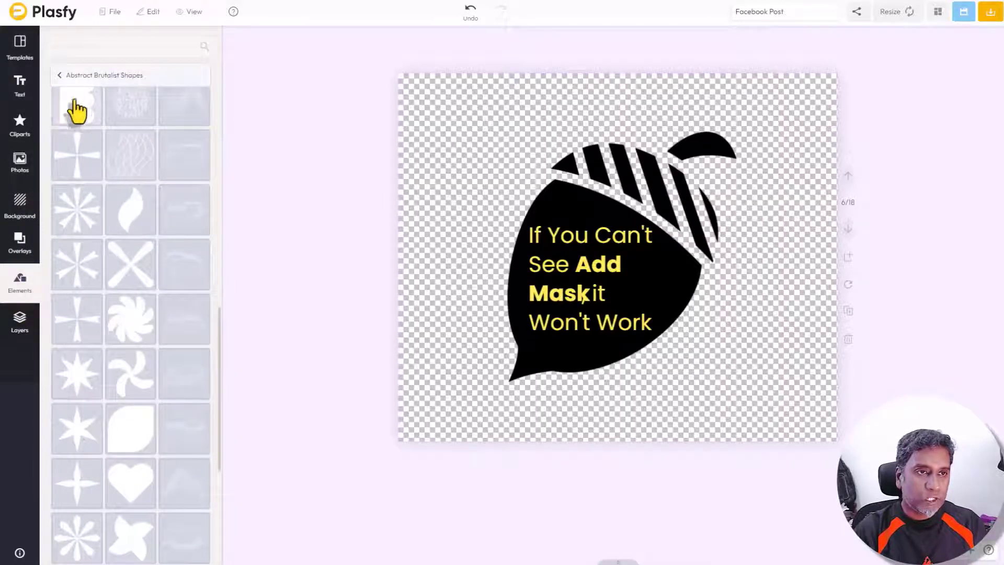
pyautogui.click(58, 75)
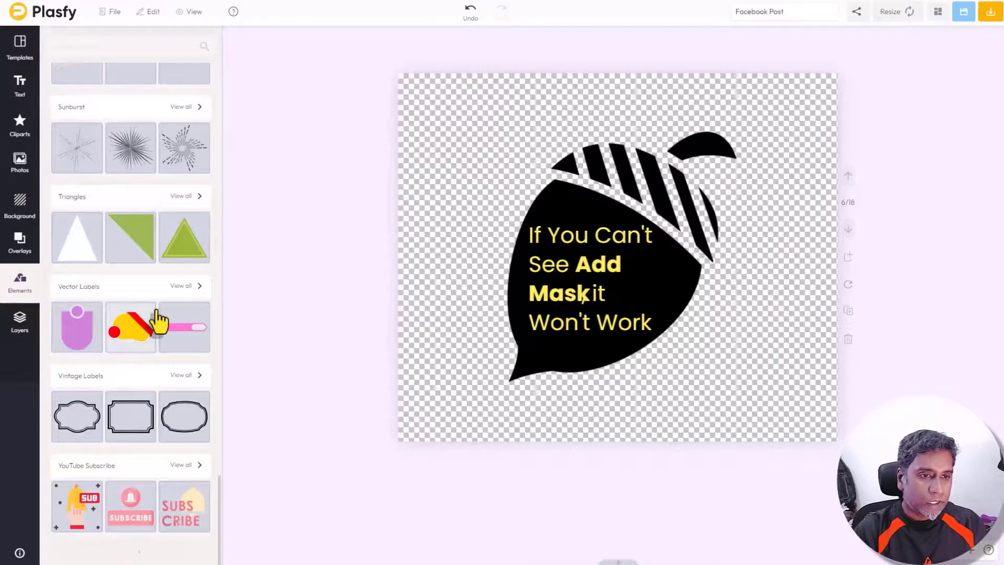
pyautogui.scroll(3, 157, 324)
pyautogui.scroll(4, 155, 323)
pyautogui.scroll(-7, 156, 322)
pyautogui.scroll(9, 156, 322)
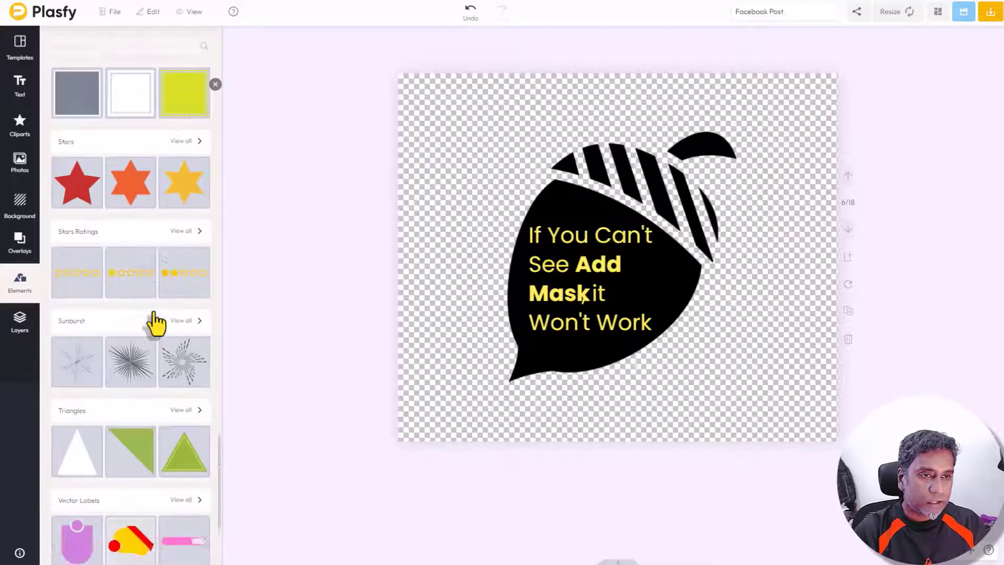
pyautogui.scroll(10, 155, 323)
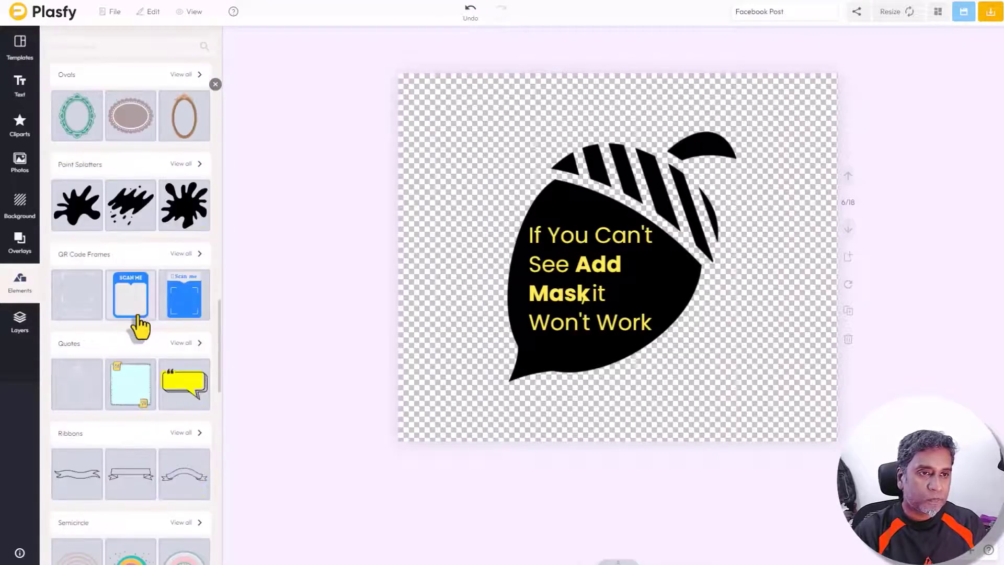
pyautogui.scroll(15, 138, 325)
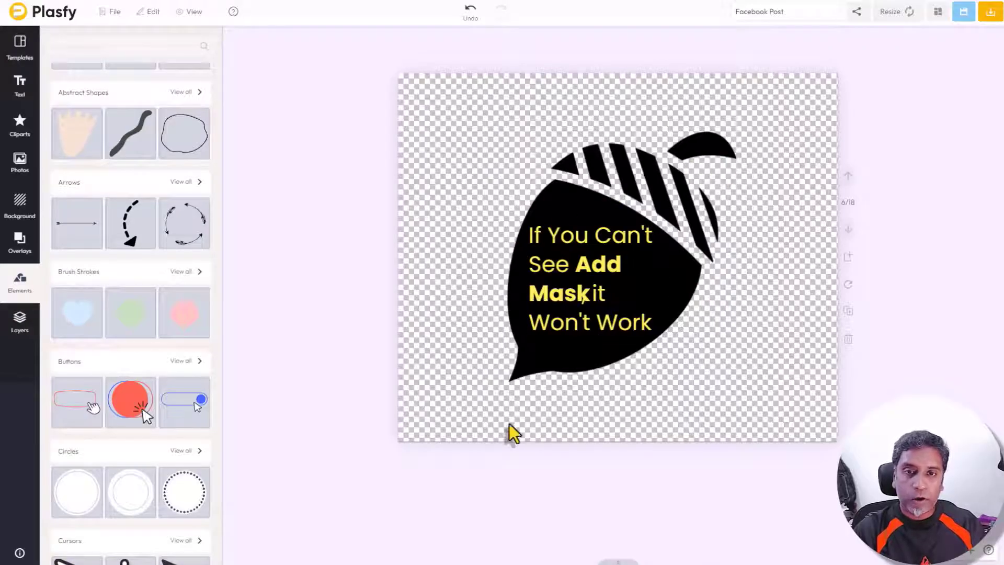
# Check the black acorn shape's additional options for the Convert to Mask command
pyautogui.click(691, 156)
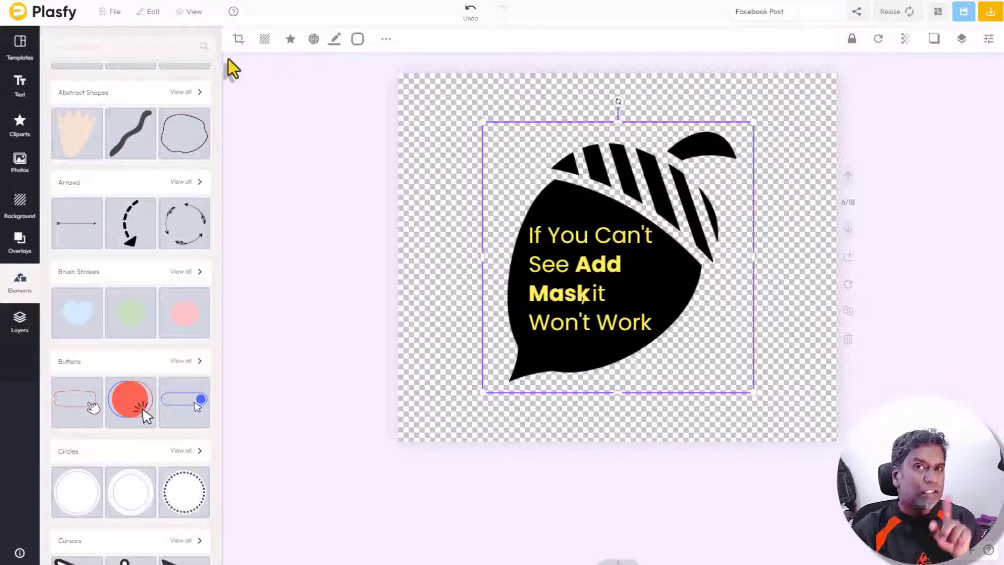
pyautogui.click(385, 39)
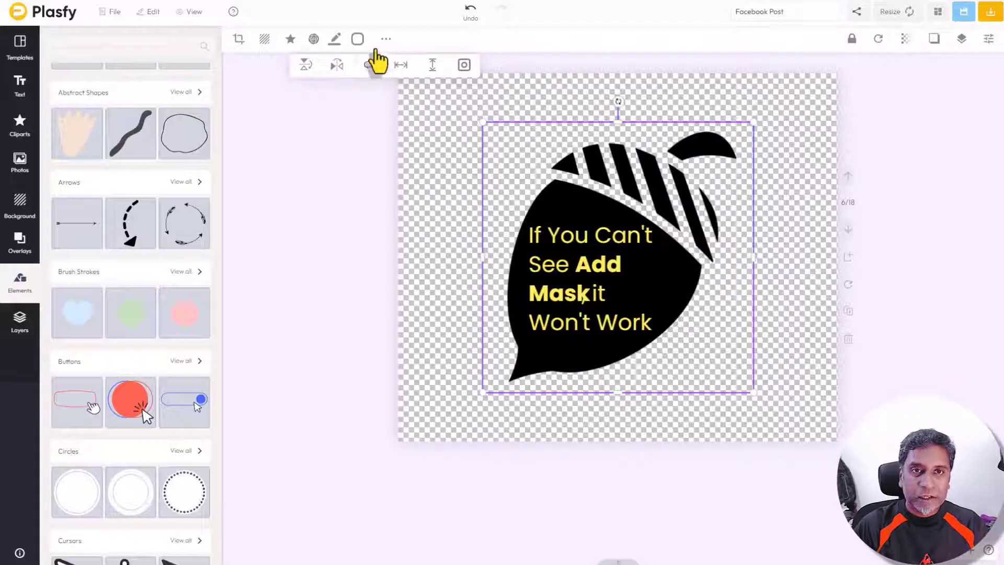
pyautogui.click(466, 73)
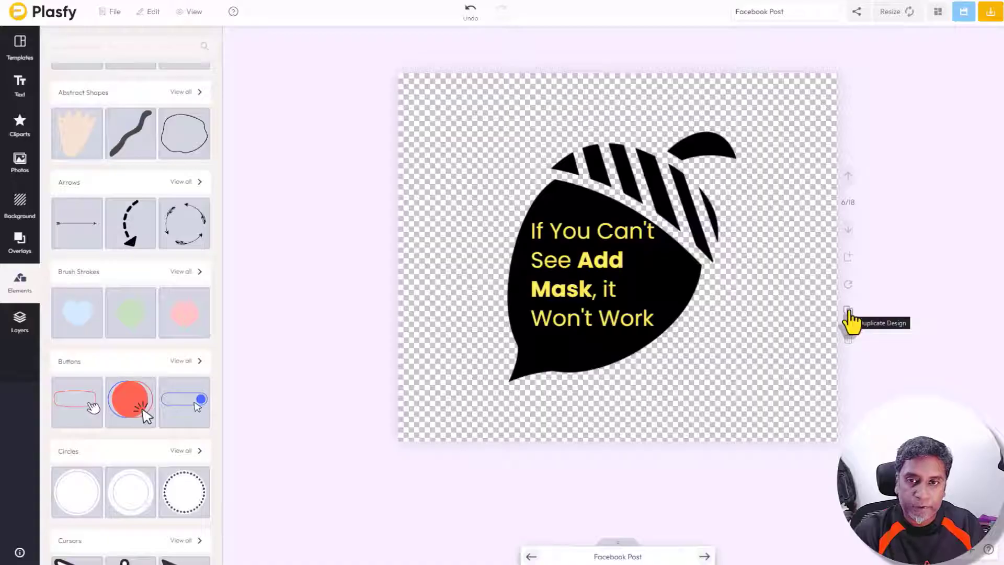
# Duplicate the acorn page and delete the yellow text from the copy
pyautogui.click(850, 323)
pyautogui.click(595, 263)
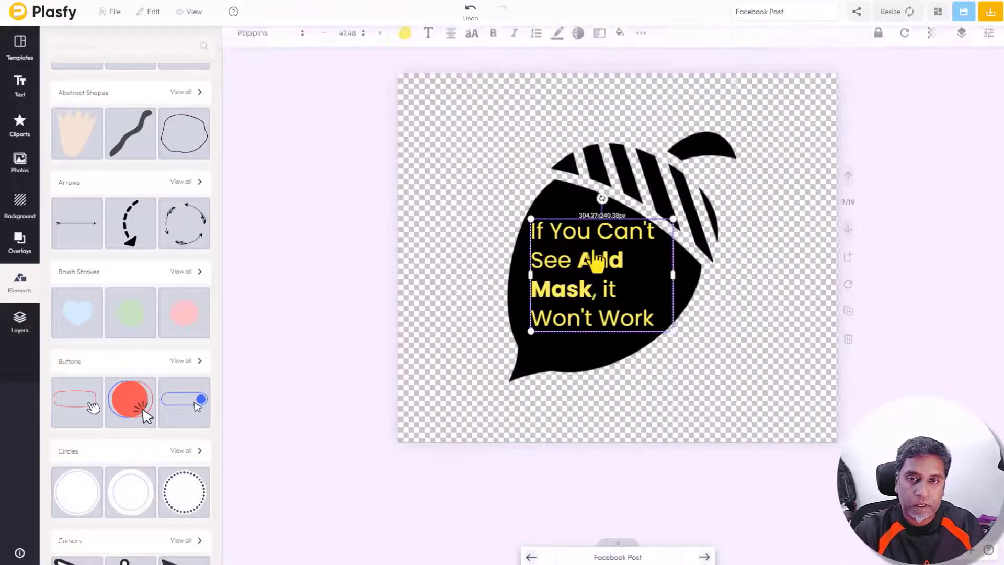
pyautogui.press('Delete')
# Convert the black acorn on the duplicated page into an image mask
pyautogui.click(626, 261)
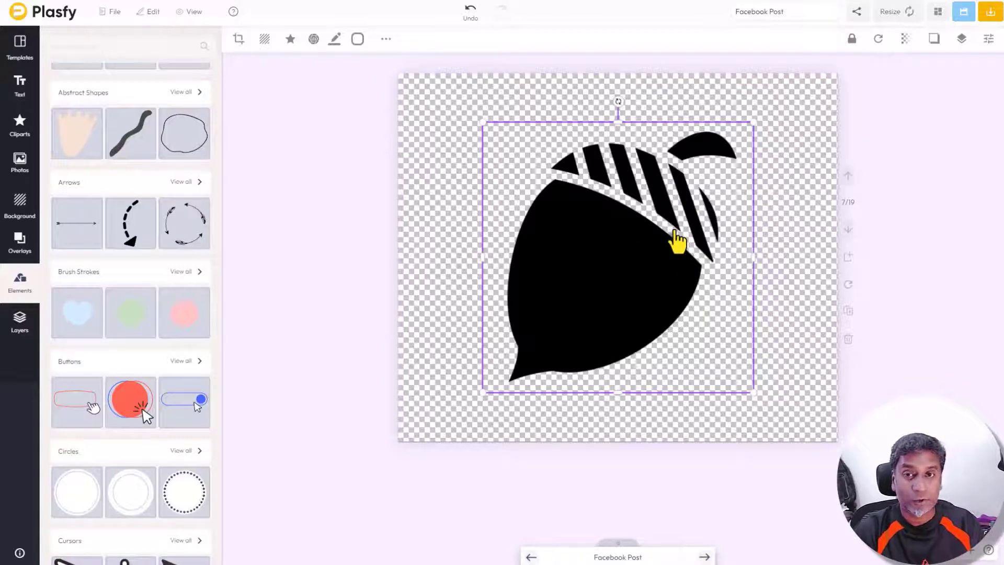
pyautogui.click(386, 39)
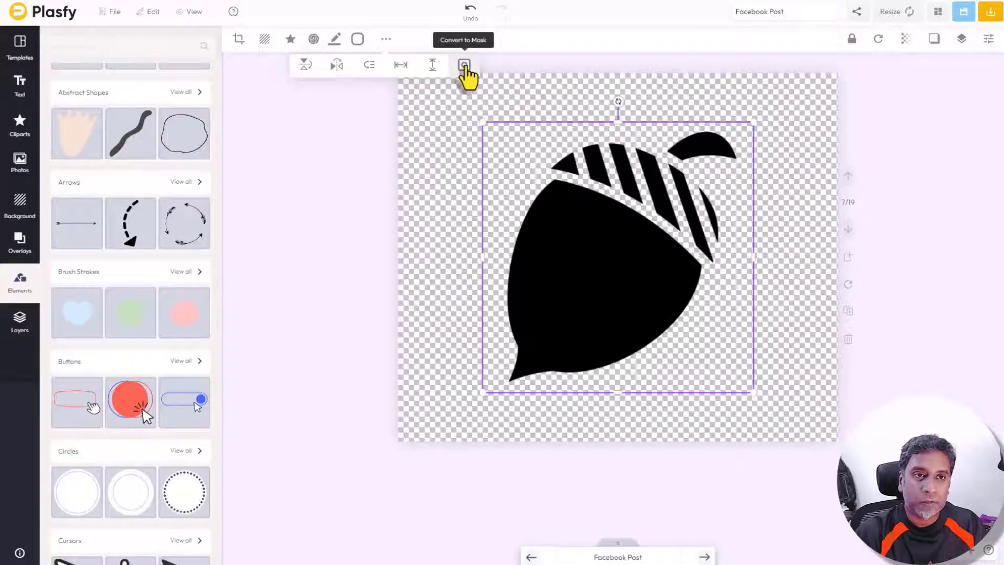
pyautogui.click(464, 65)
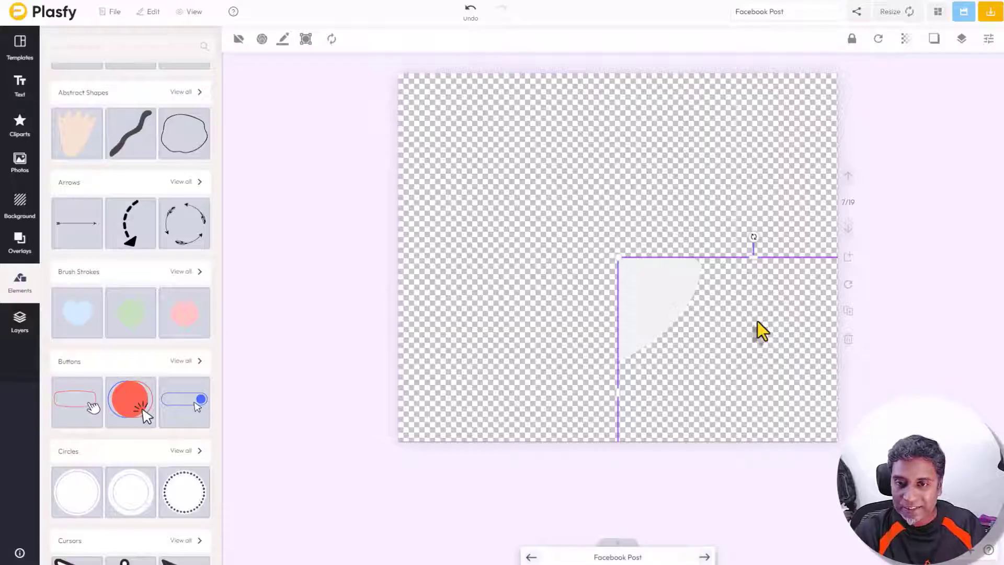
# Search the stock photos for "Wolf"
pyautogui.click(19, 160)
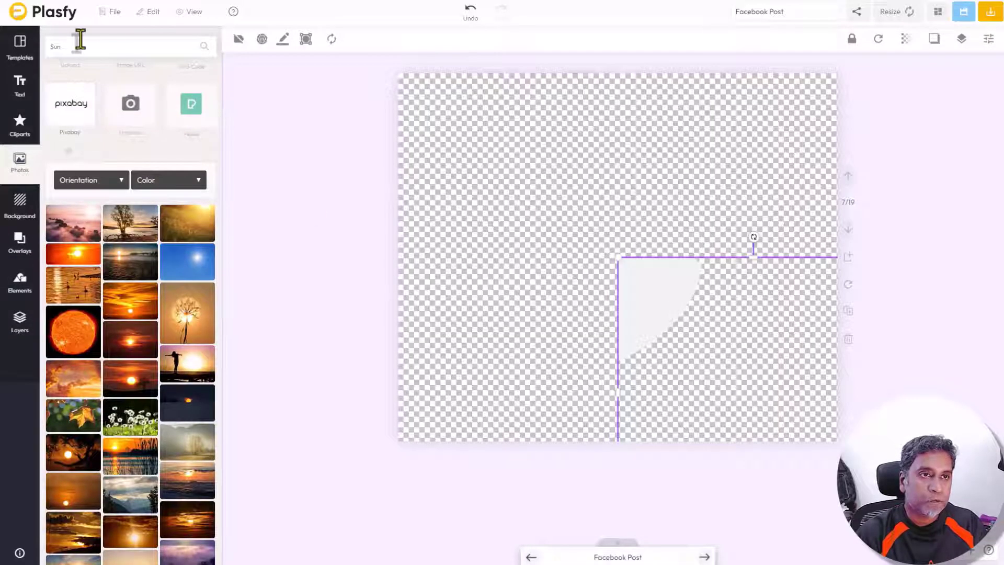
pyautogui.moveTo(74, 45); pyautogui.dragTo(41, 47)
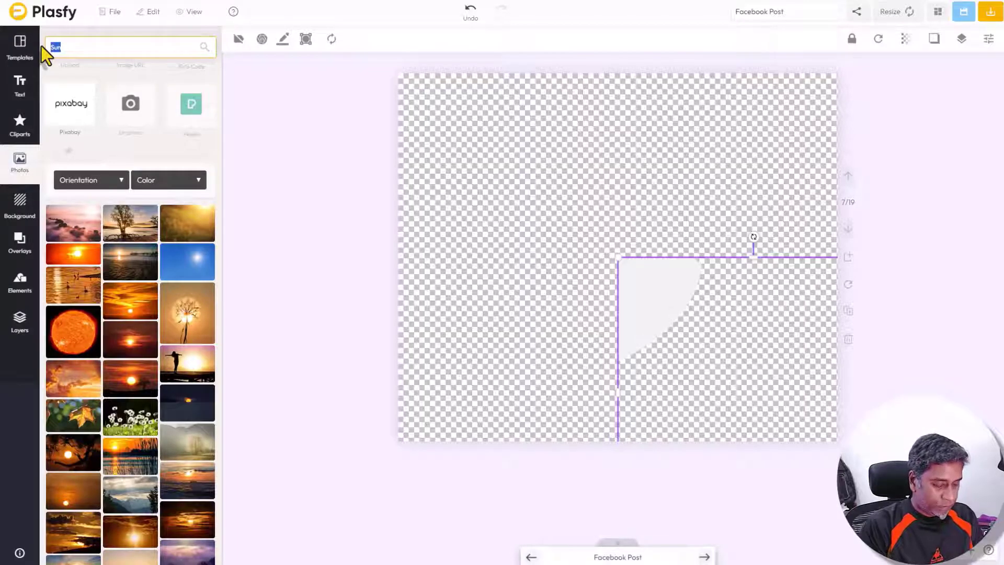
pyautogui.write('Wolf')
pyautogui.press('Return')
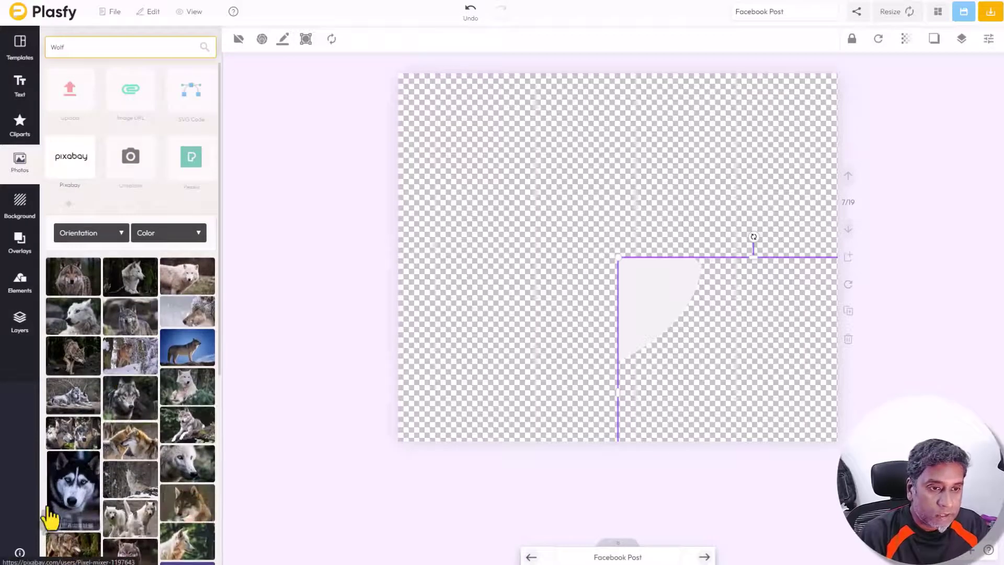
# Fill the acorn mask with the blue-eyed husky photo and enlarge the photo until it covers the whole acorn
pyautogui.scroll(-1, 102, 429)
pyautogui.click(74, 441)
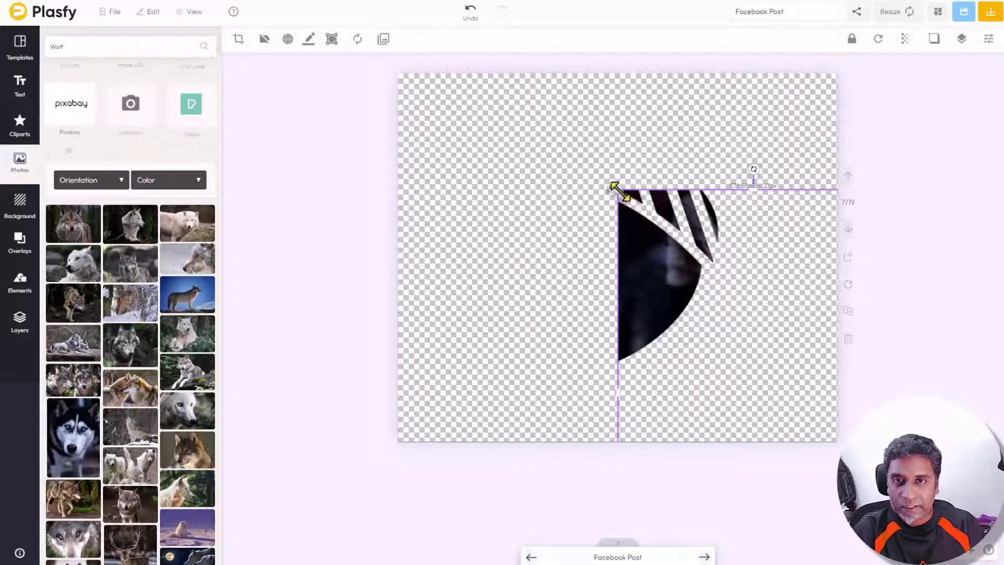
pyautogui.moveTo(615, 188); pyautogui.dragTo(420, 41)
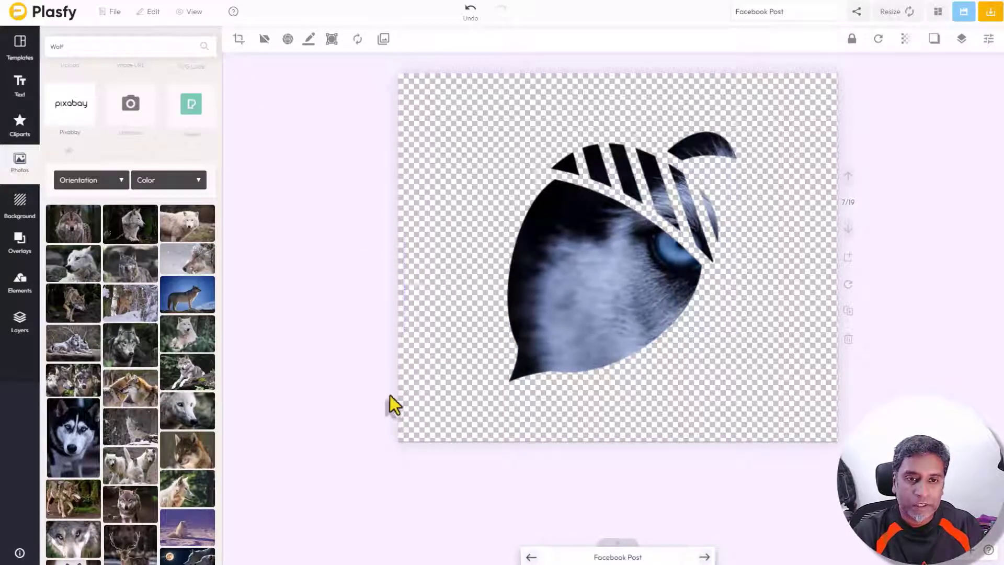
pyautogui.click(351, 370)
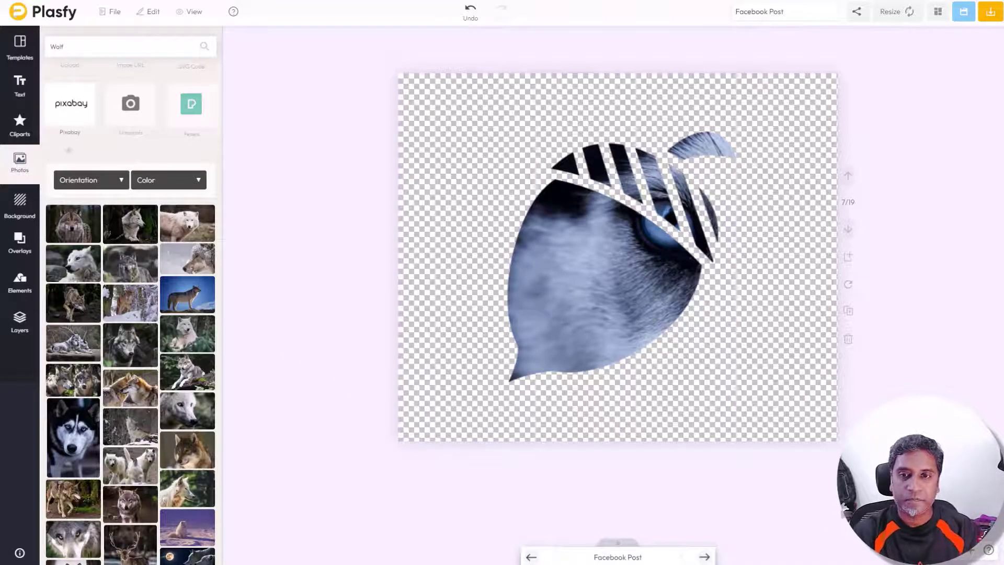
# Compare the acorn designs on pages 6 to 8 and move on to the masked orange flower on page 9
pyautogui.click(847, 228)
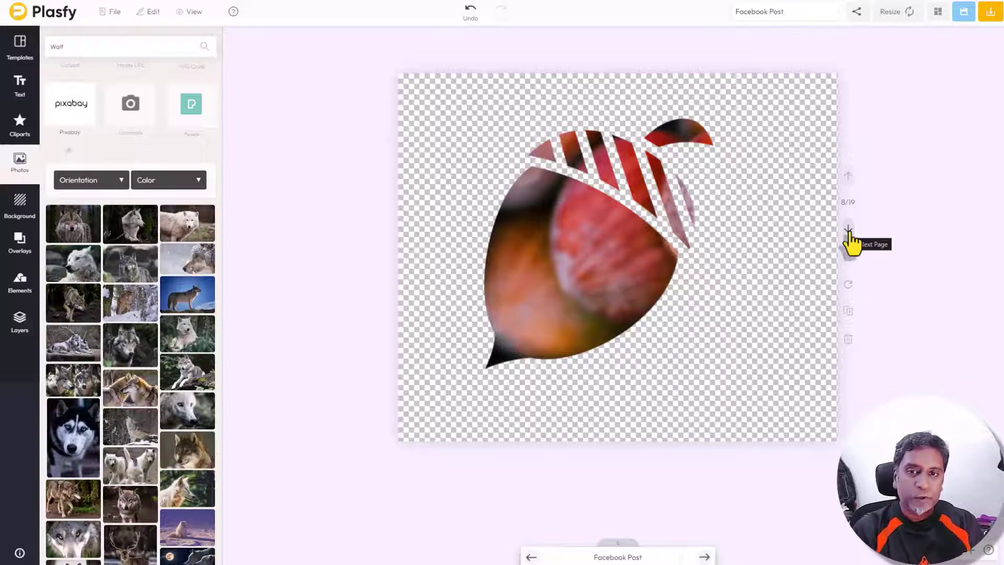
pyautogui.click(848, 189)
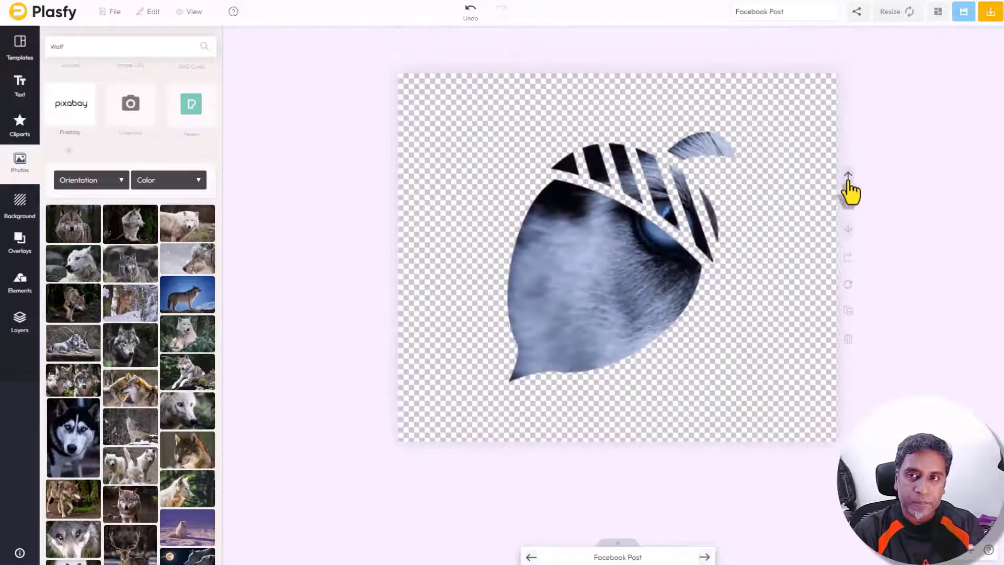
pyautogui.click(848, 179)
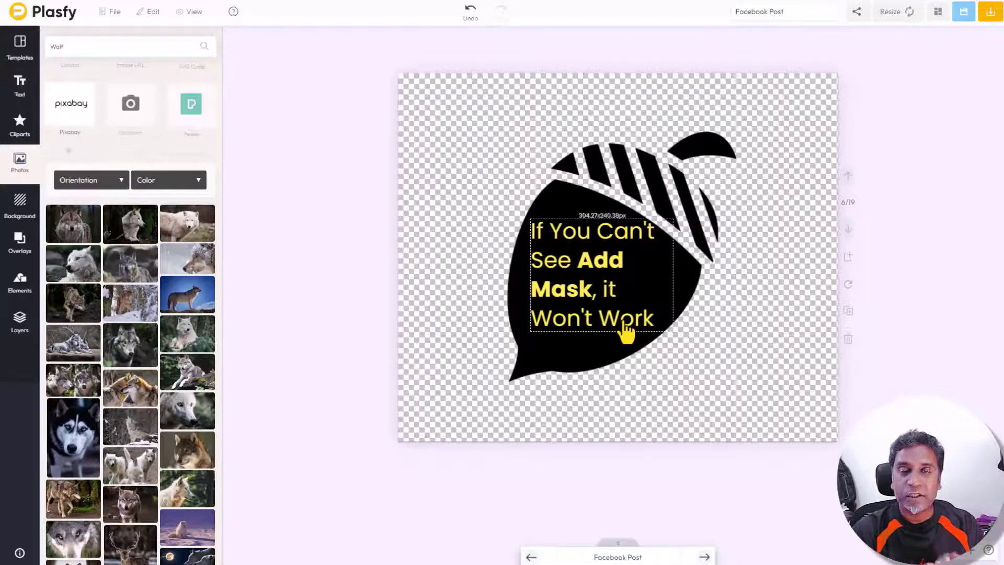
pyautogui.click(848, 229)
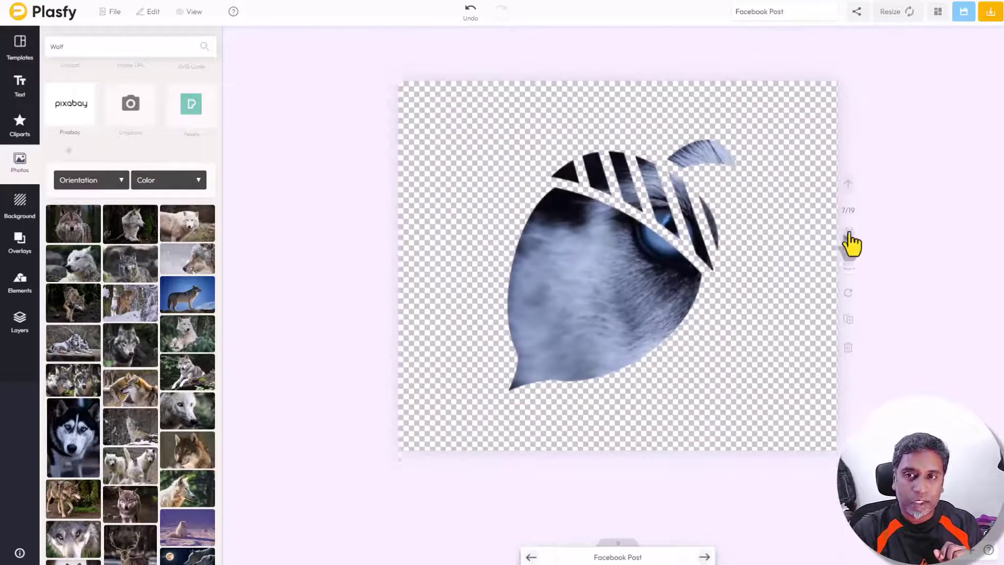
pyautogui.click(848, 232)
pyautogui.click(848, 232)
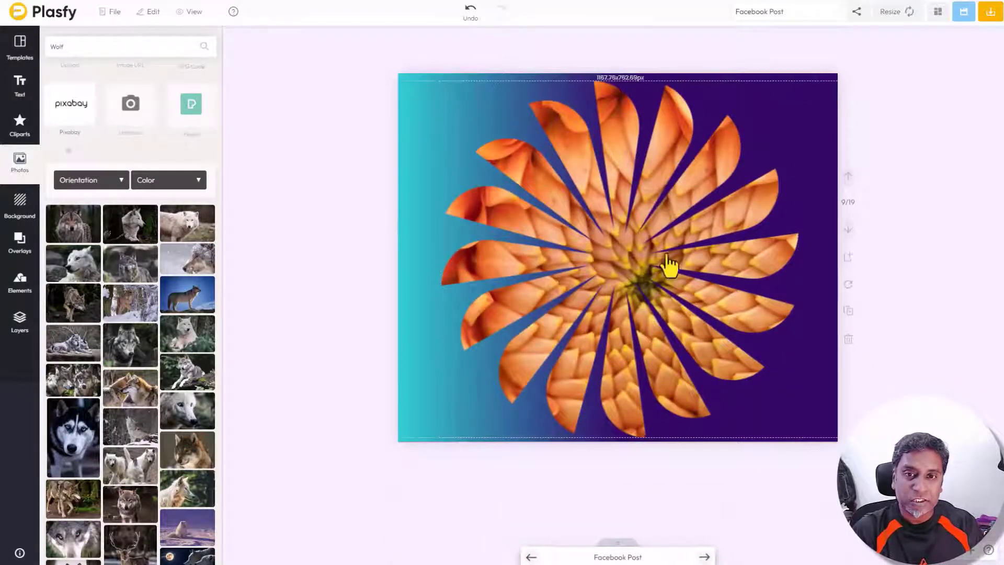
# Look through the element categories from Abstract Shapes down to Paint Splatters for more maskable shapes
pyautogui.click(23, 290)
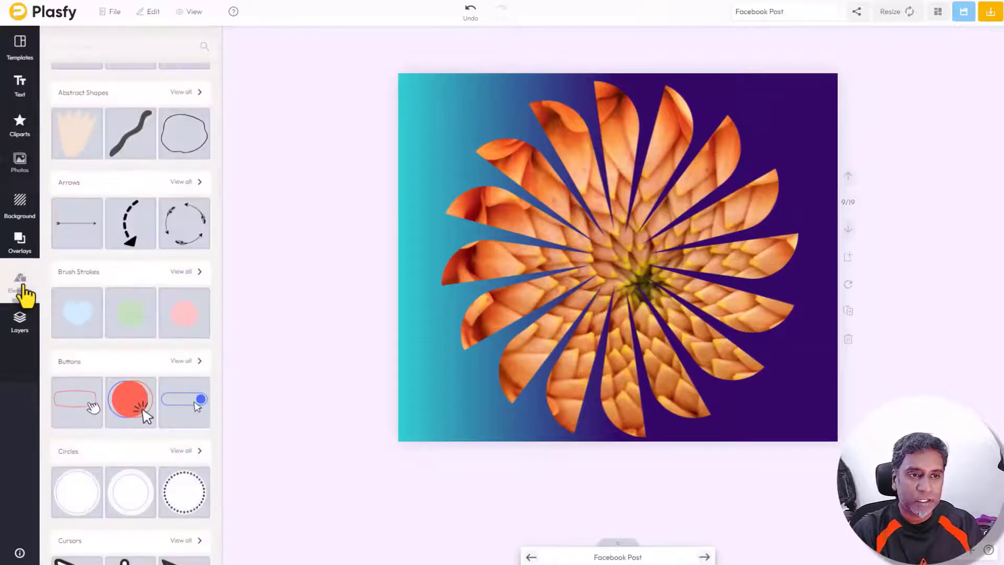
pyautogui.scroll(-10, 124, 206)
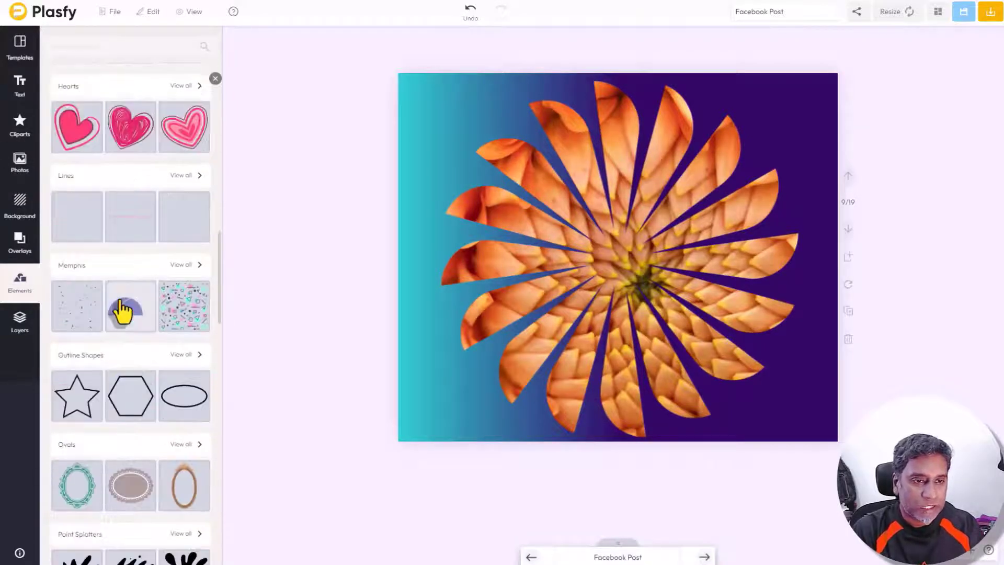
pyautogui.scroll(-3, 123, 311)
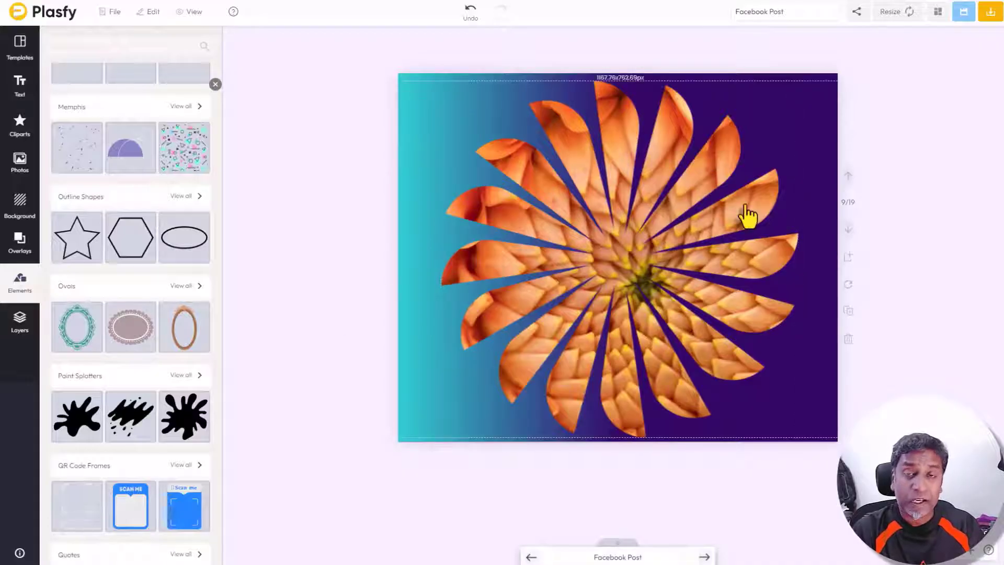
# Add a blank page after the black splatter design on page 10 and open the full Paint Splatters collection
pyautogui.click(848, 230)
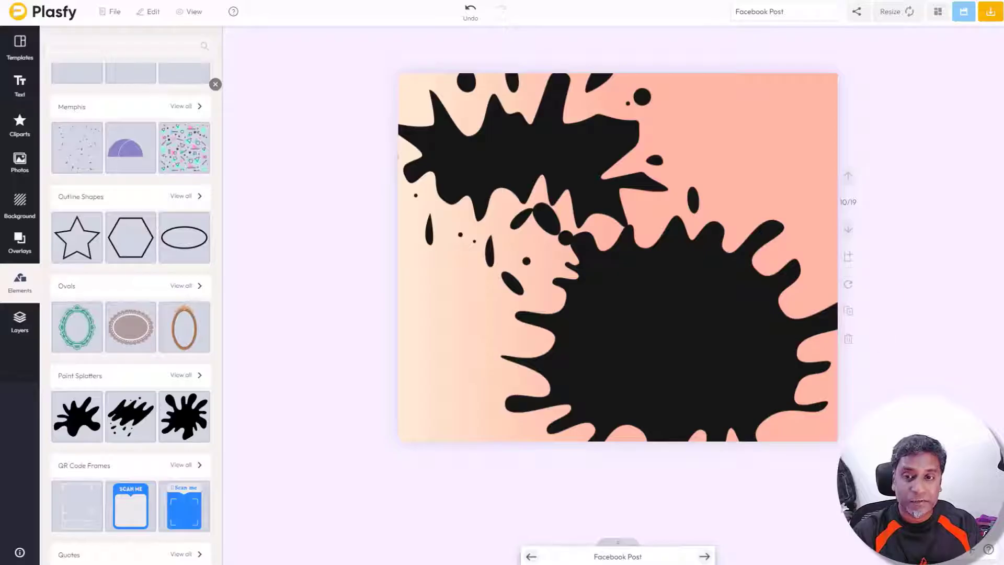
pyautogui.click(849, 257)
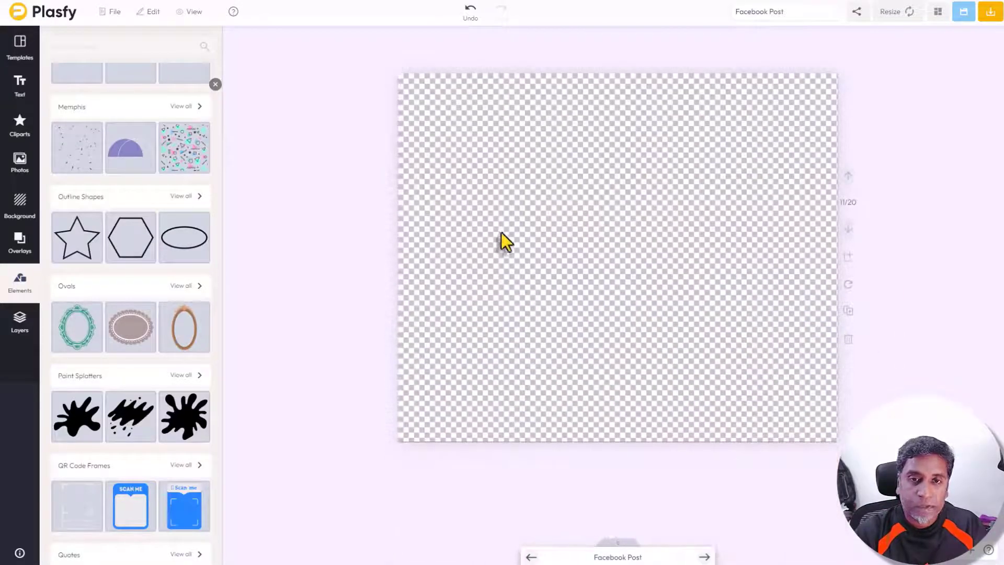
pyautogui.click(187, 375)
pyautogui.scroll(-10, 149, 359)
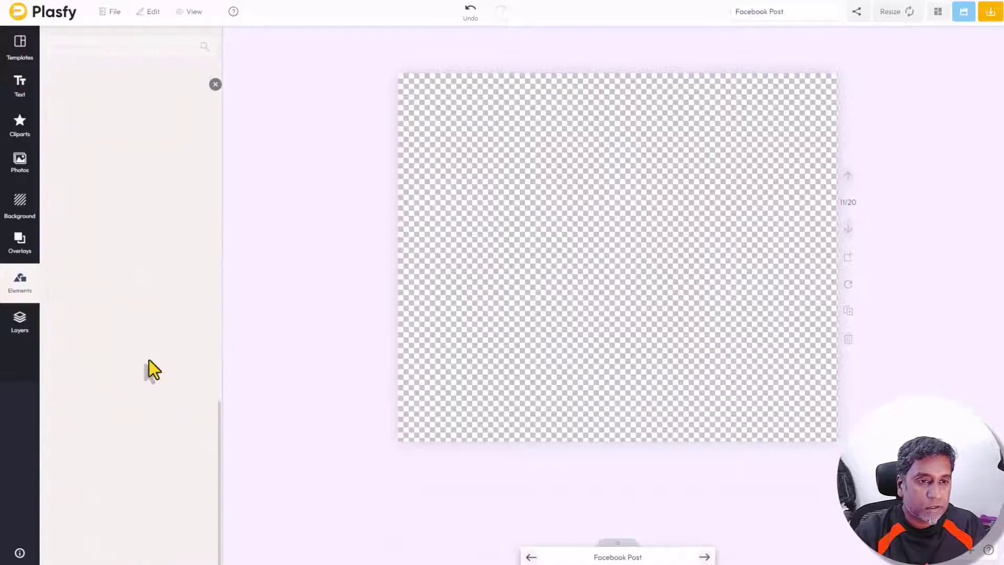
pyautogui.scroll(10, 123, 345)
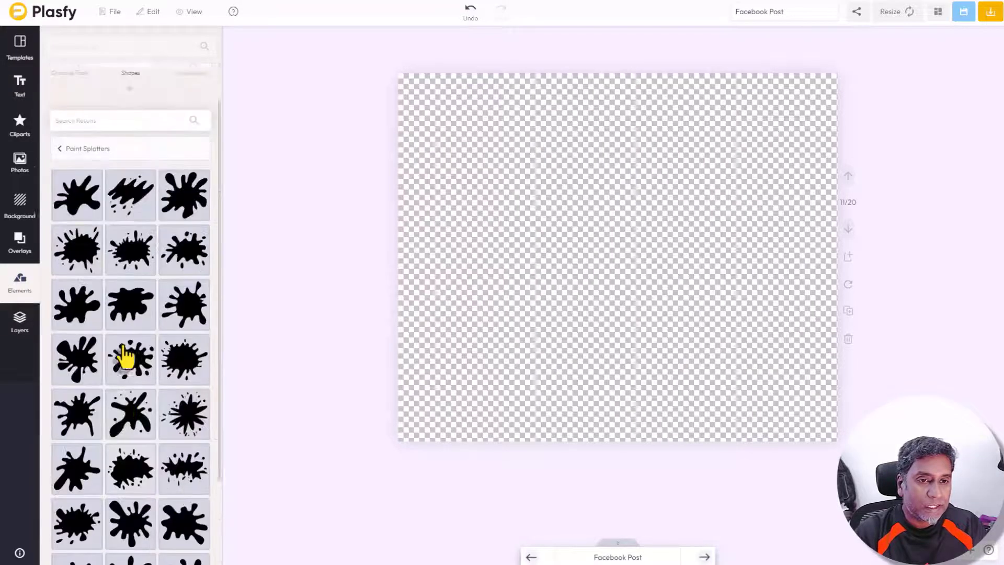
# Add two paint splatters to the blank page, one shrunk into its upper-left corner and a large one over its upper-right area
pyautogui.click(78, 410)
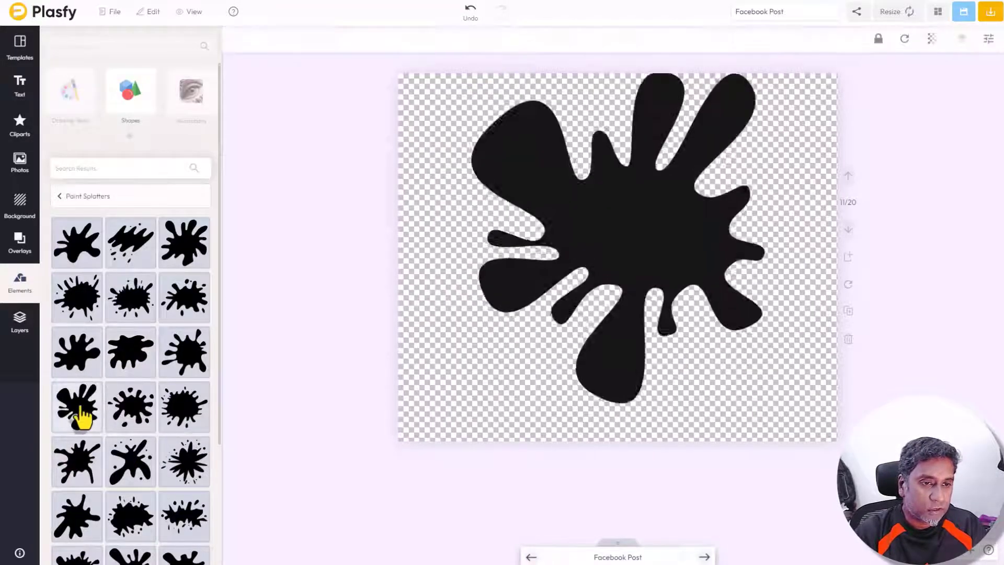
pyautogui.moveTo(760, 421); pyautogui.dragTo(651, 290)
pyautogui.moveTo(611, 251); pyautogui.dragTo(511, 180)
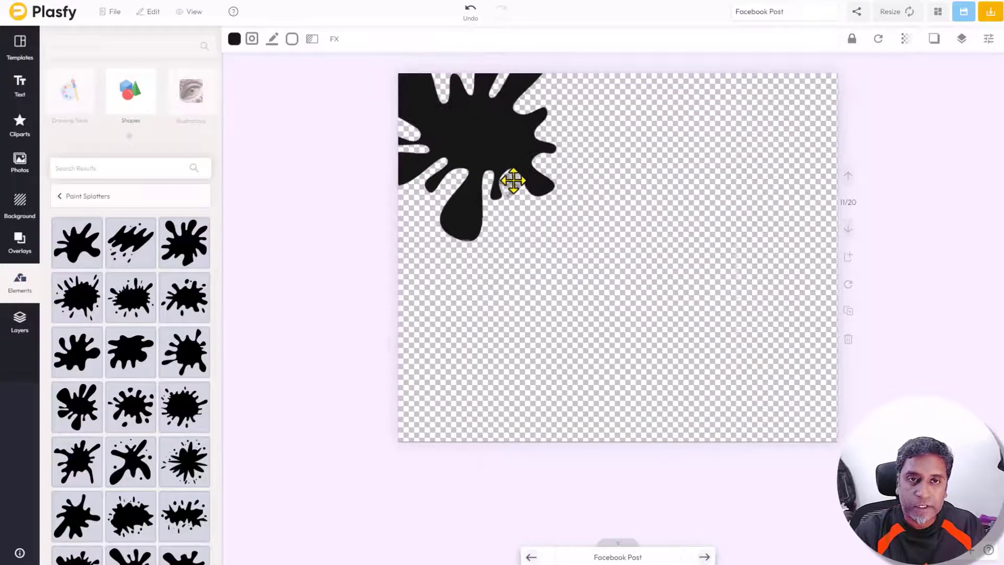
pyautogui.scroll(-2, 173, 413)
pyautogui.click(80, 477)
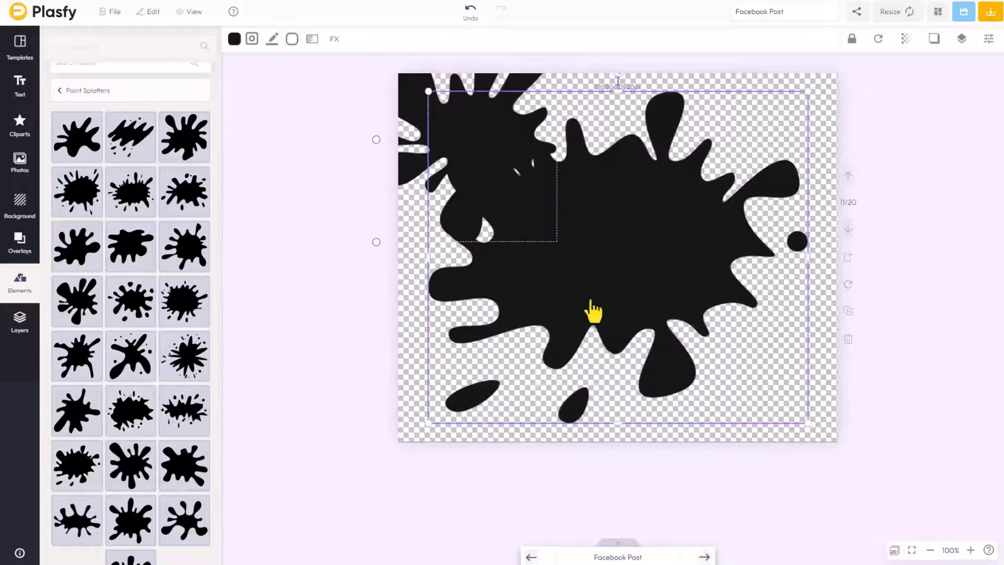
pyautogui.moveTo(594, 311); pyautogui.dragTo(688, 230)
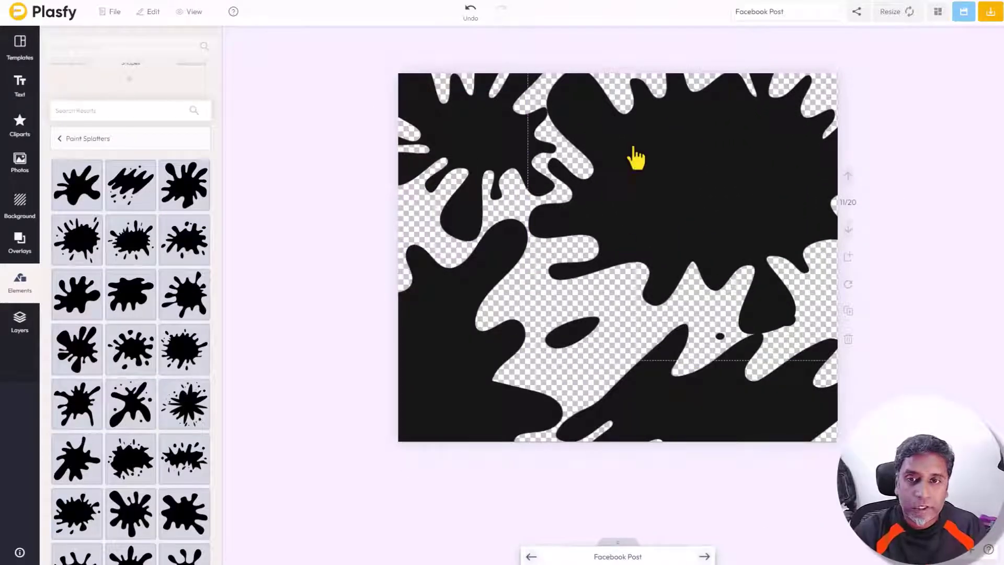
# Group all the paint splatters on the page and convert the group into an image mask
pyautogui.click(488, 134)
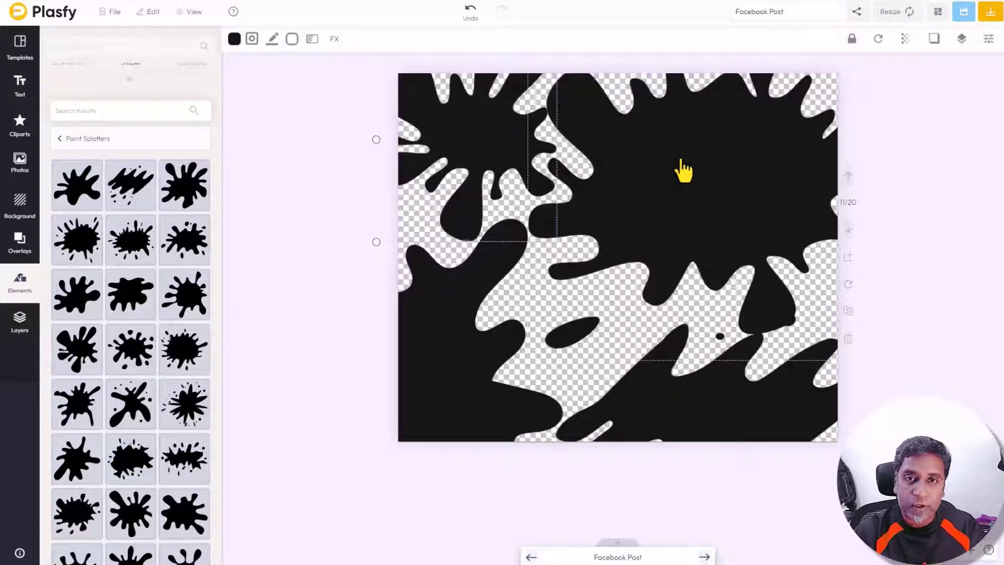
pyautogui.keyDown('shift'); pyautogui.click(683, 170); pyautogui.keyUp('shift')
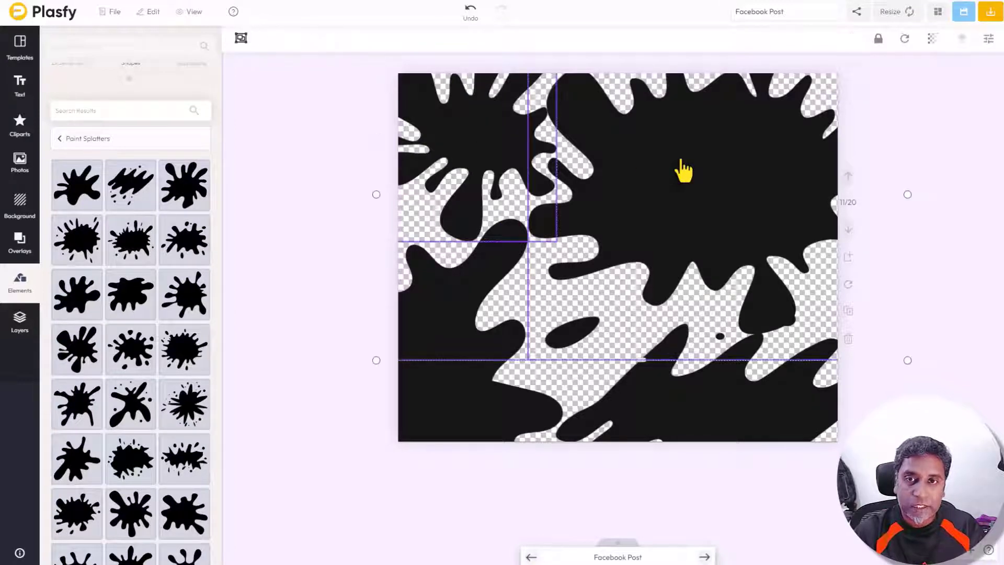
pyautogui.click(451, 422)
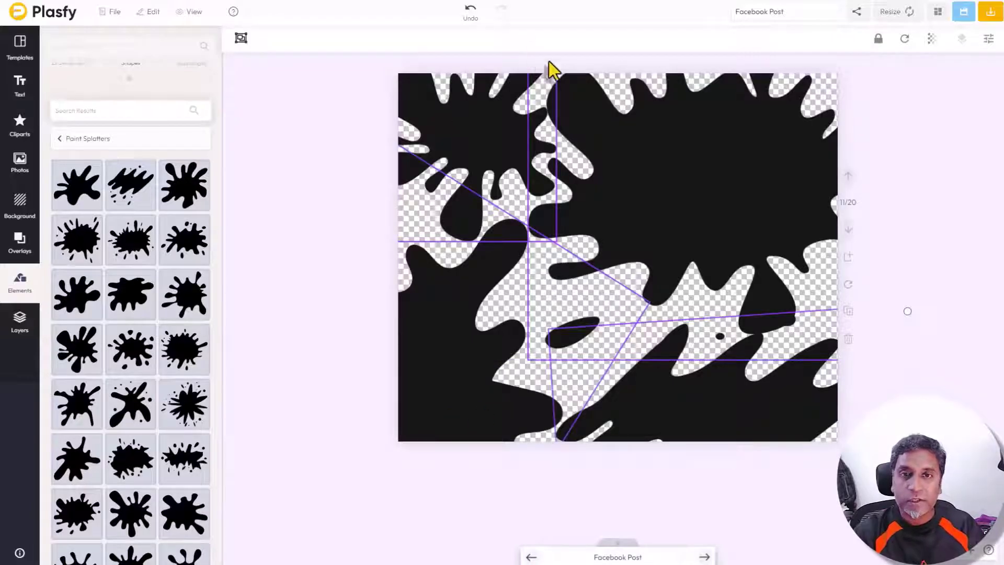
pyautogui.click(241, 39)
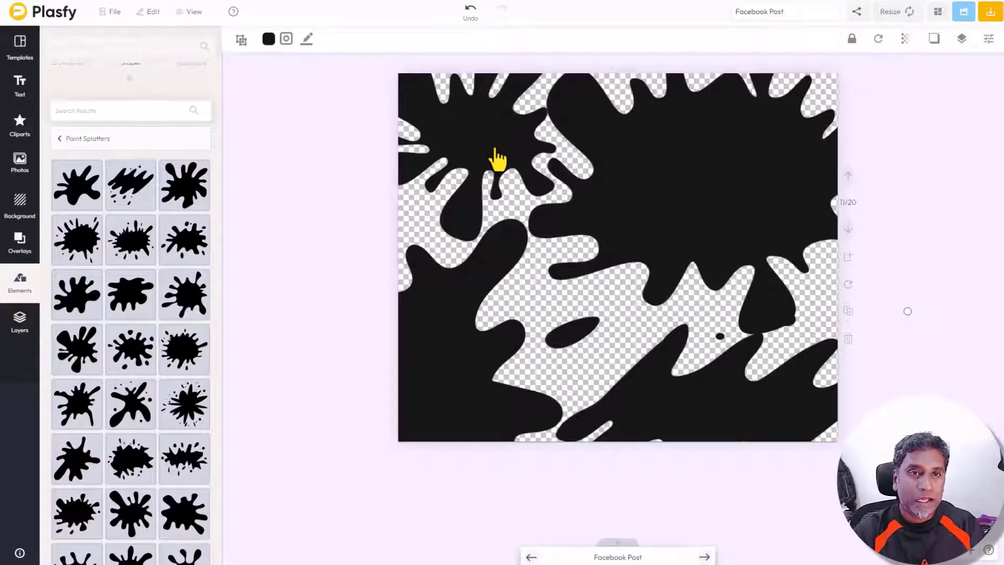
pyautogui.click(313, 210)
pyautogui.click(639, 171)
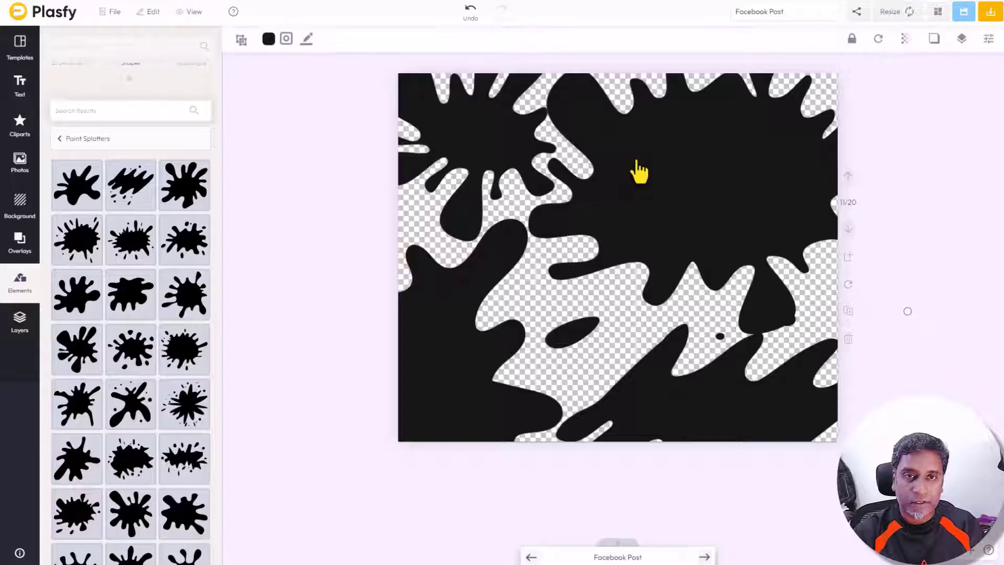
pyautogui.click(286, 39)
# Search the stock photos for "London Tower Bridge"
pyautogui.click(20, 166)
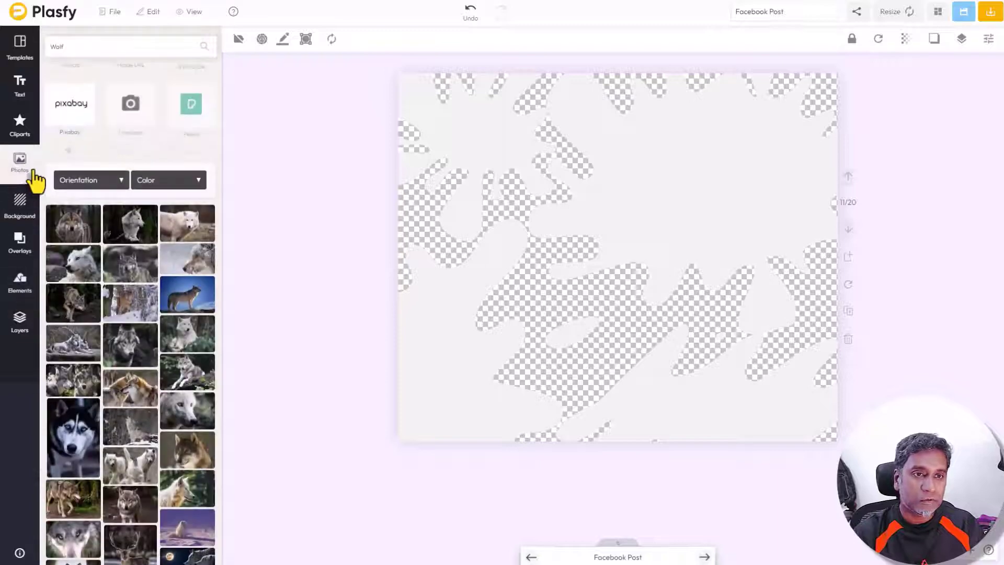
pyautogui.doubleClick(69, 47)
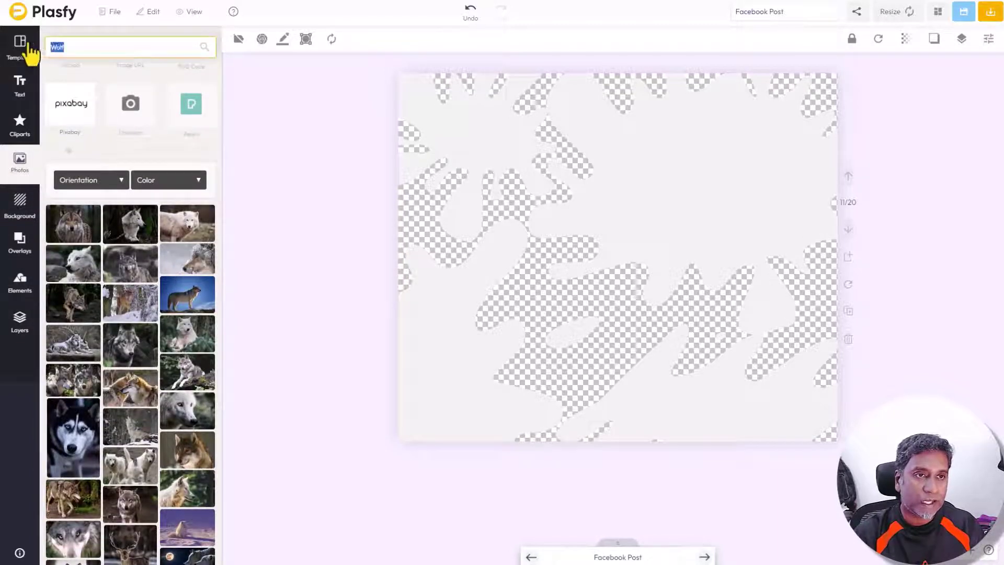
pyautogui.write('London Tower Bridge')
pyautogui.press('Return')
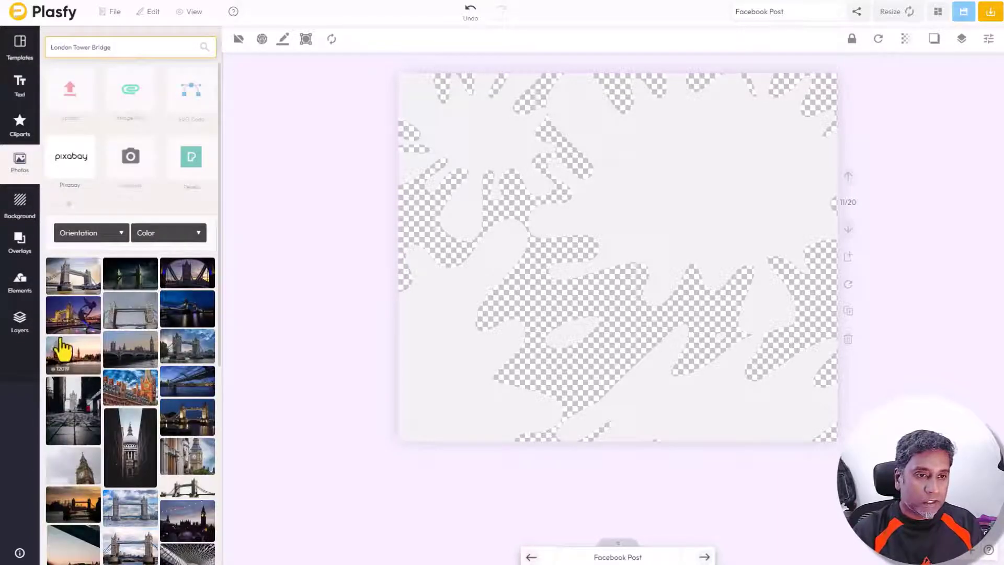
# Try the red-brick clock tower photo in the splatter mask, replacing it with the sunset Tower Bridge photo shifted to show both towers
pyautogui.click(134, 399)
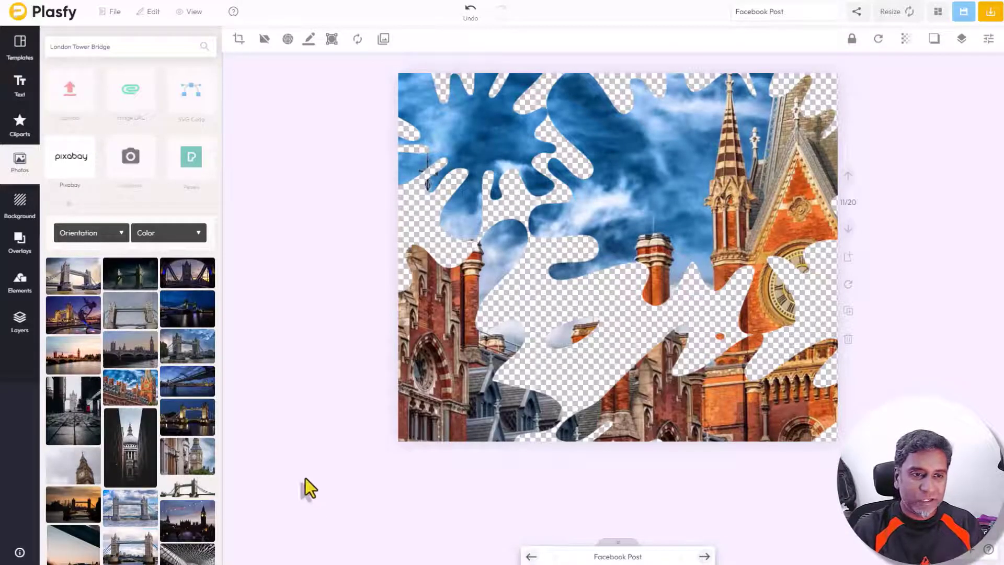
pyautogui.scroll(-3, 124, 386)
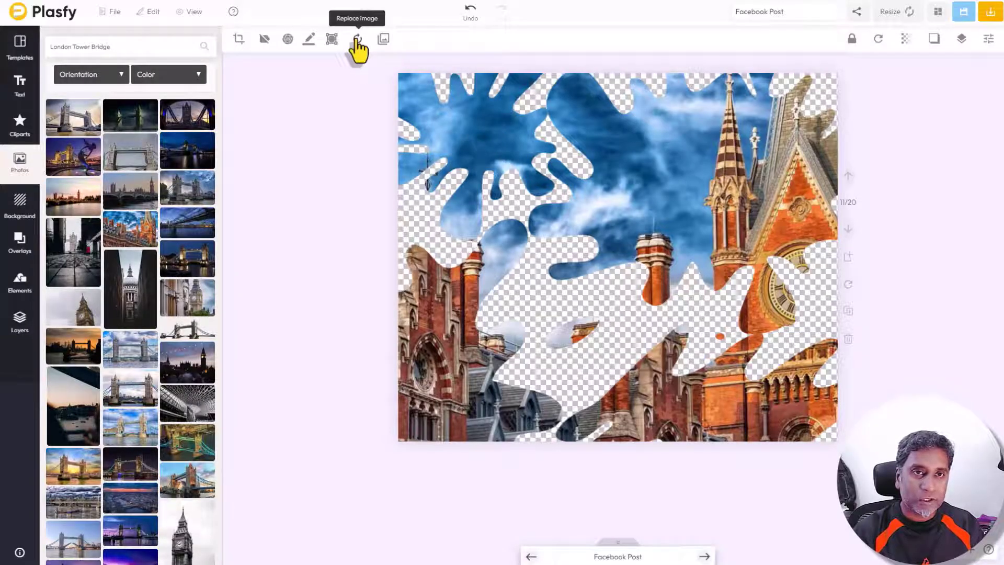
pyautogui.click(78, 471)
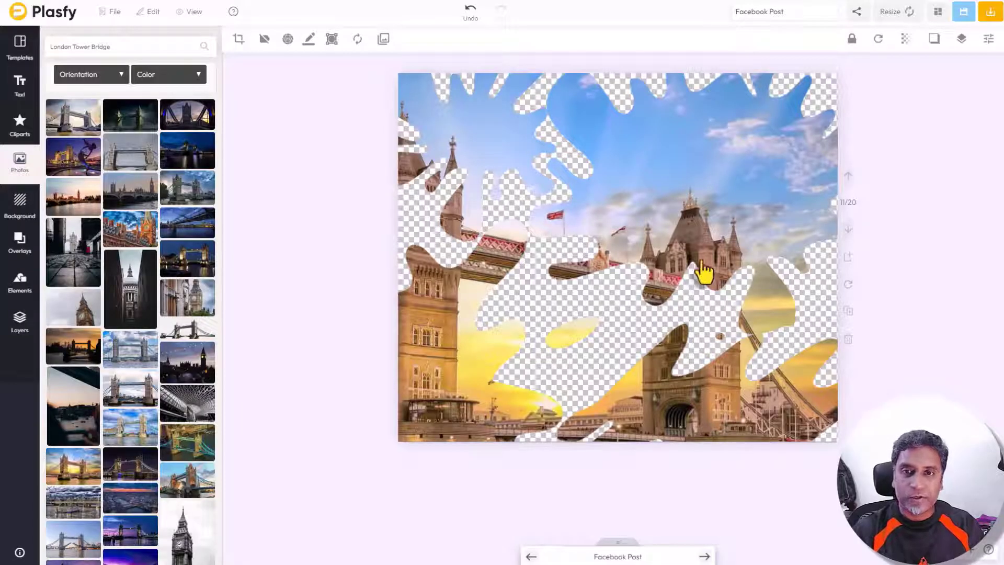
pyautogui.moveTo(701, 271); pyautogui.dragTo(772, 201)
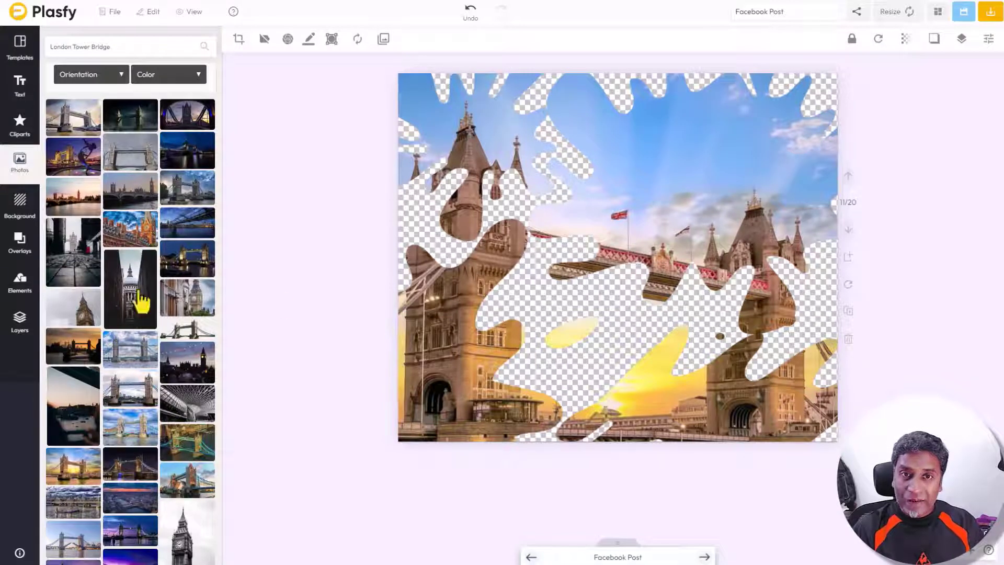
# Try black, light blue, dark blue, yellow and red as the page background behind the masked splatters
pyautogui.click(20, 205)
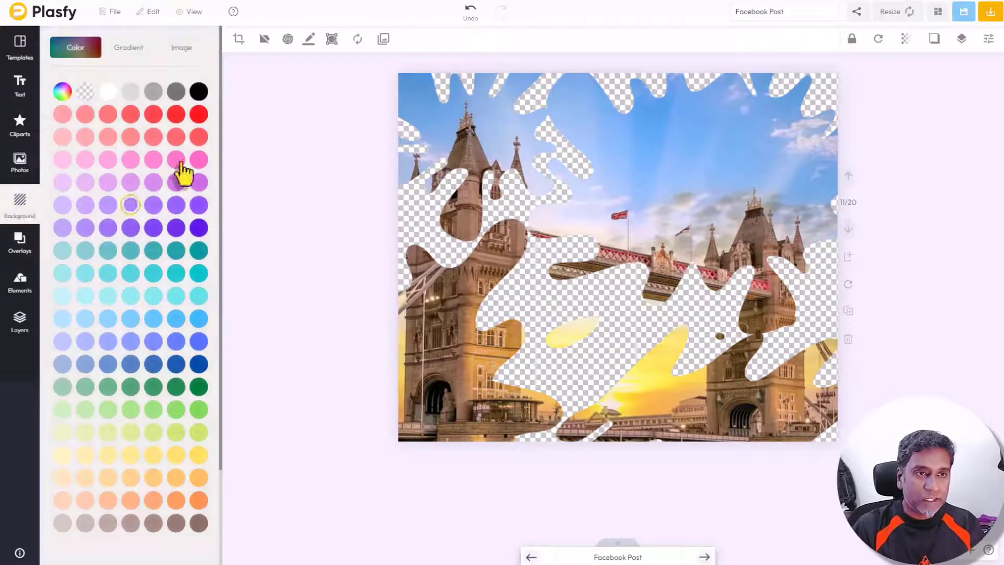
pyautogui.click(198, 93)
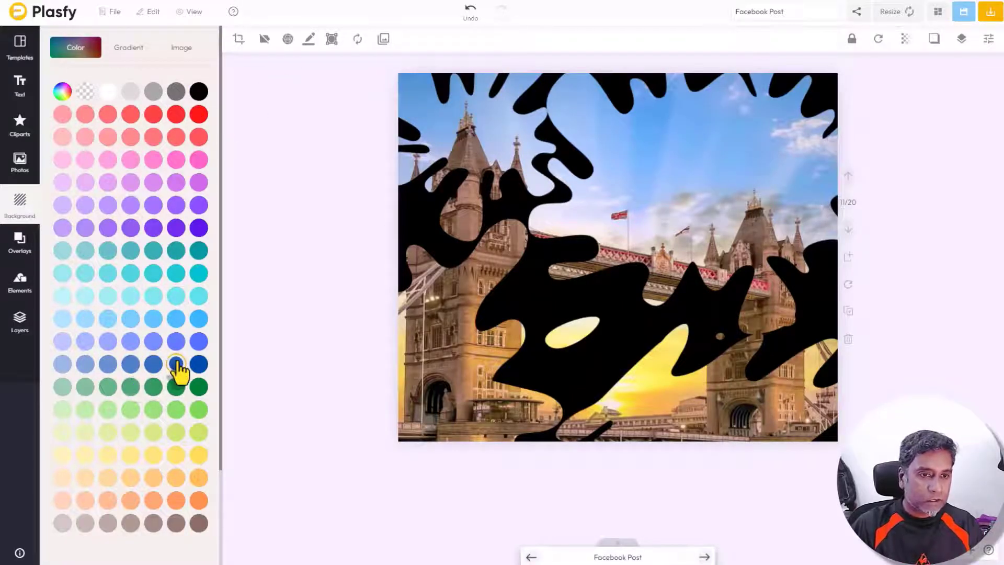
pyautogui.click(175, 320)
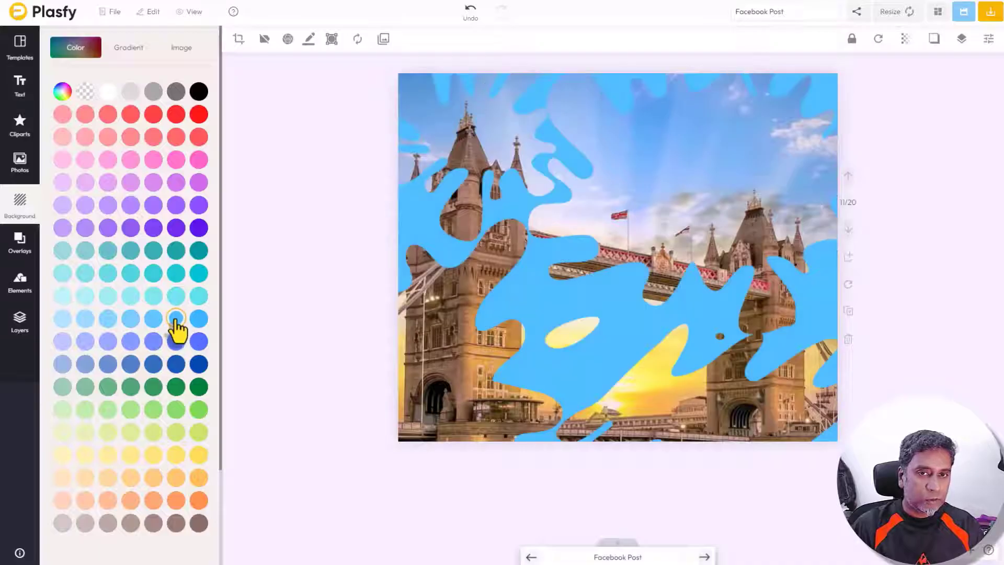
pyautogui.click(175, 364)
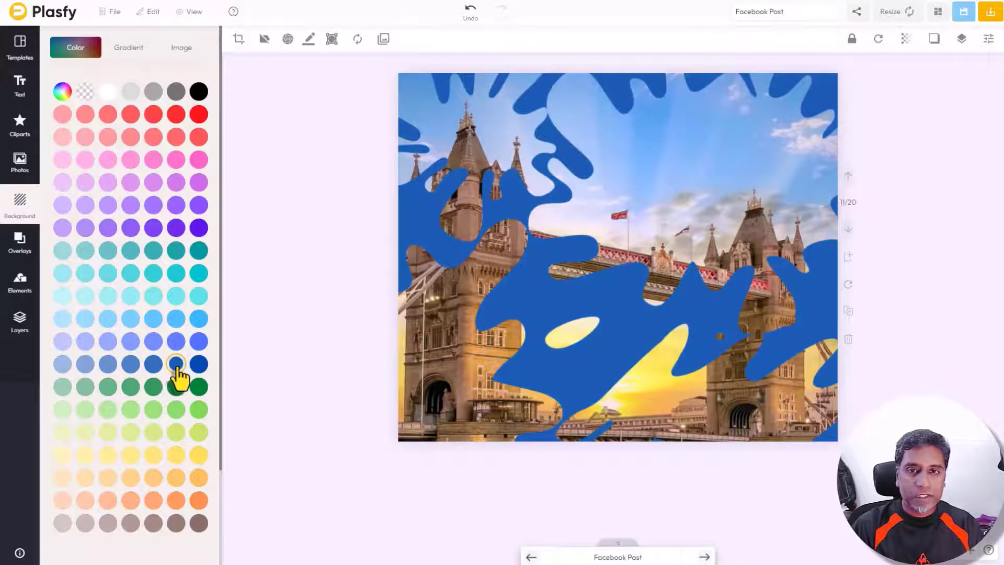
pyautogui.click(176, 456)
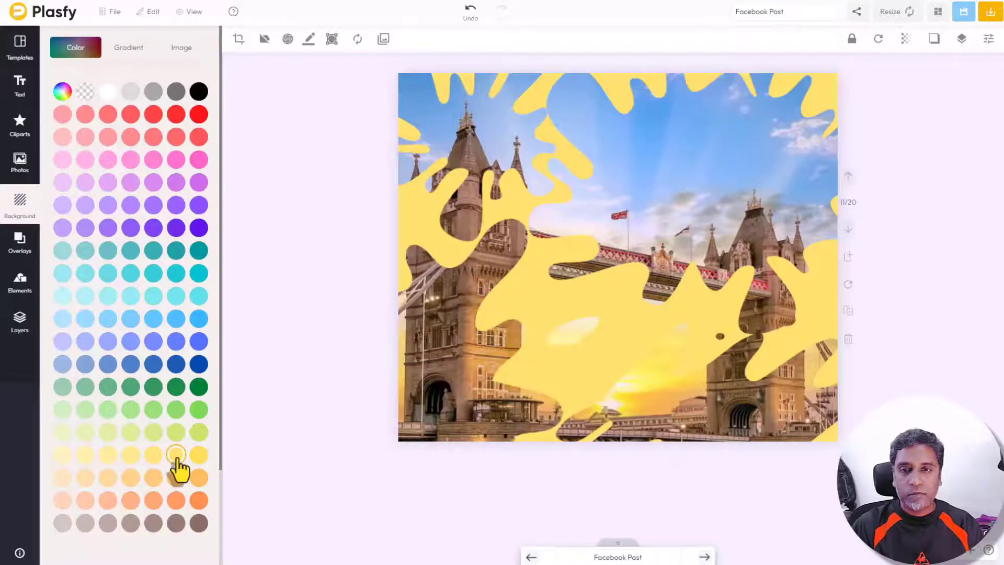
pyautogui.click(197, 116)
# Set the page background to the teal-to-dark-purple gradient preset
pyautogui.click(131, 49)
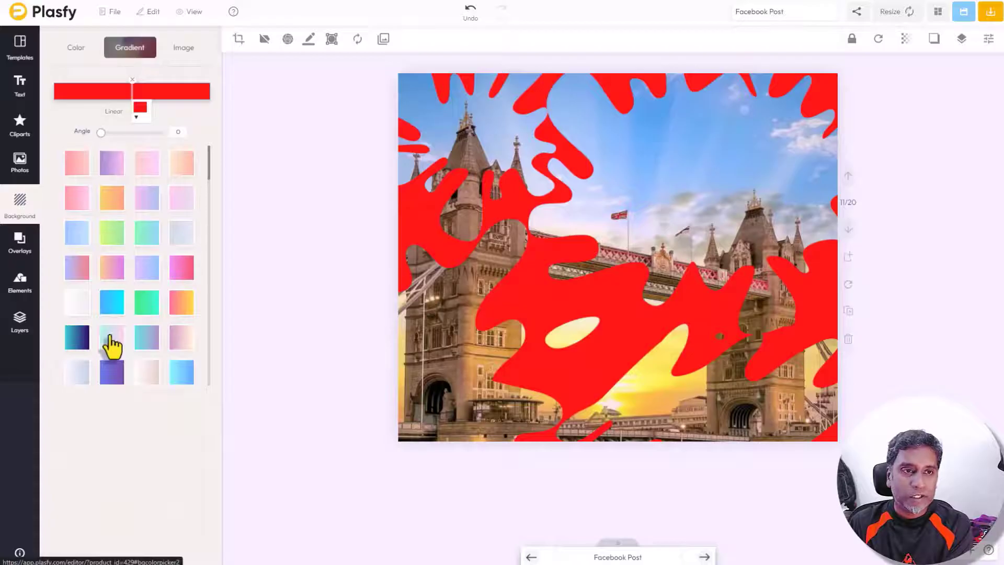
pyautogui.click(77, 340)
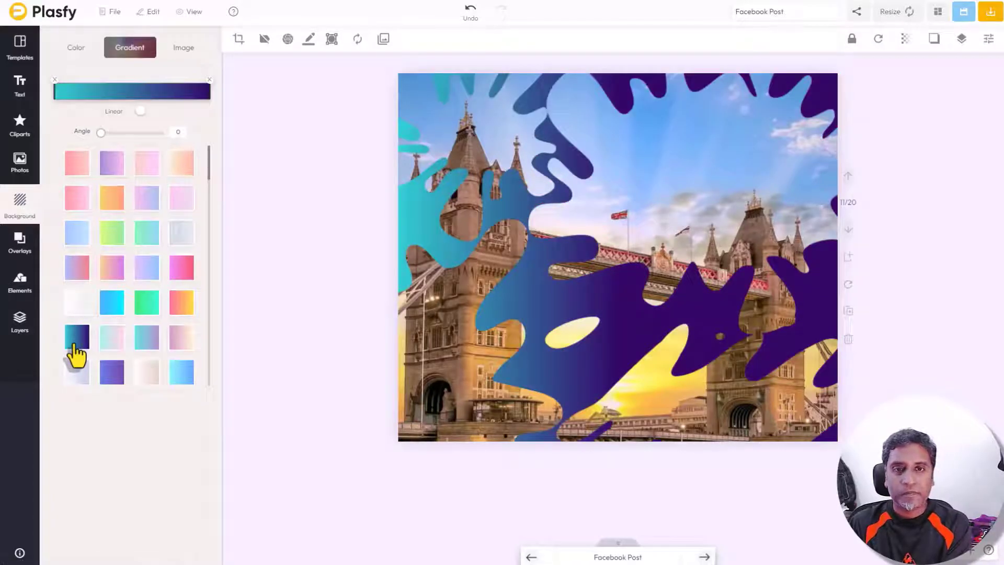
# Review the shape and mask examples on pages 12 to 19, from the coral-filled splatters and fireworks to the key and picture icon
pyautogui.click(848, 231)
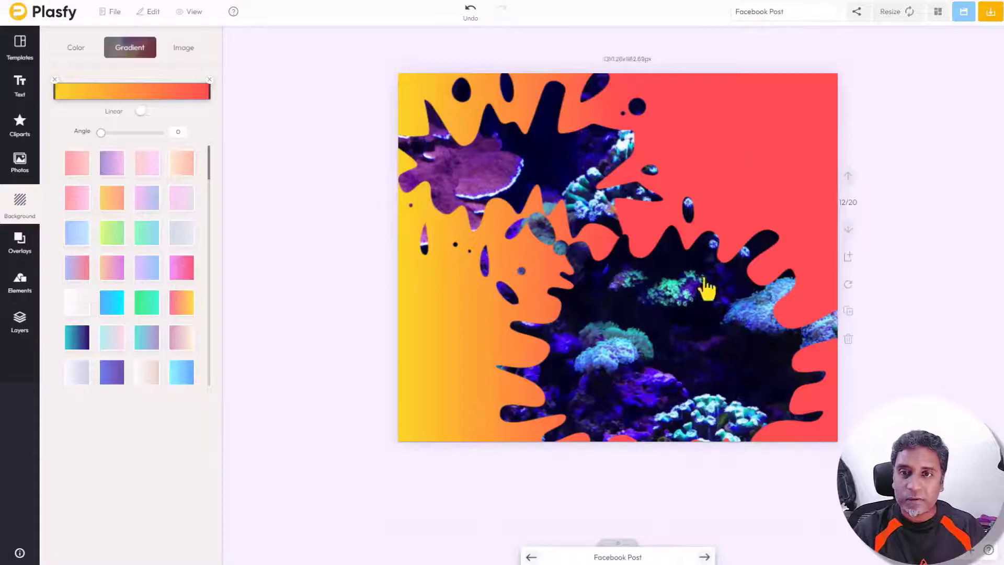
pyautogui.click(848, 232)
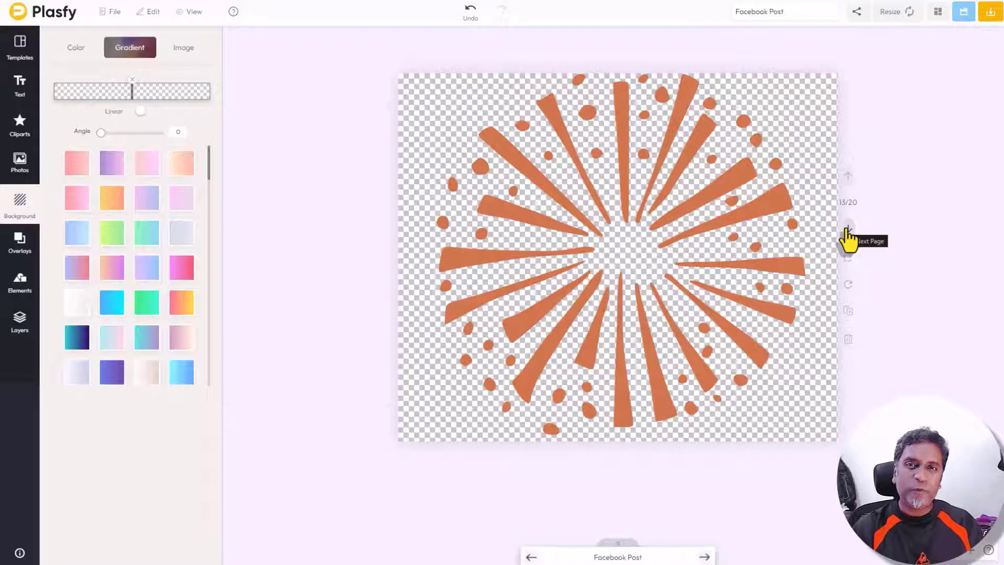
pyautogui.click(848, 233)
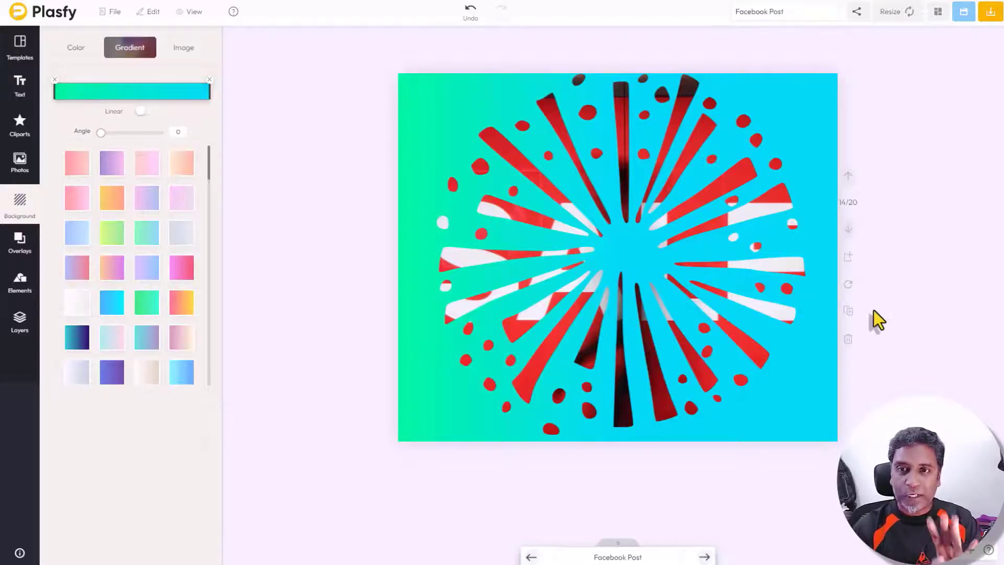
pyautogui.click(849, 230)
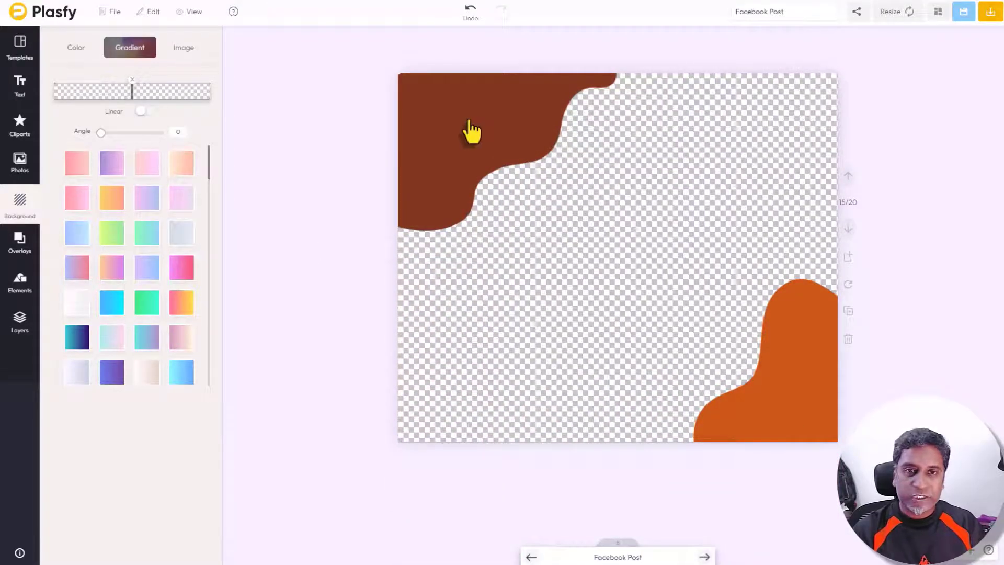
pyautogui.click(847, 231)
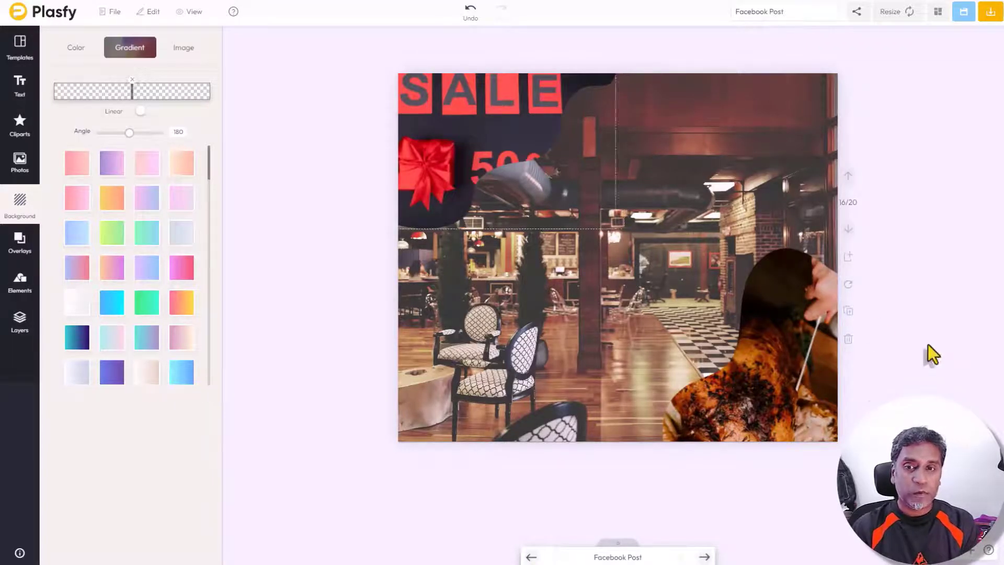
pyautogui.click(849, 230)
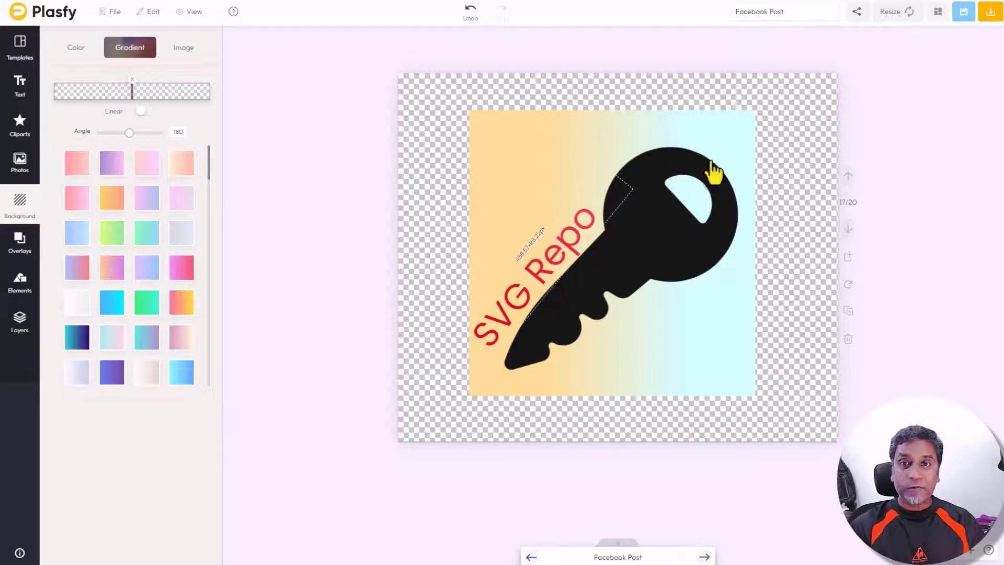
pyautogui.click(849, 233)
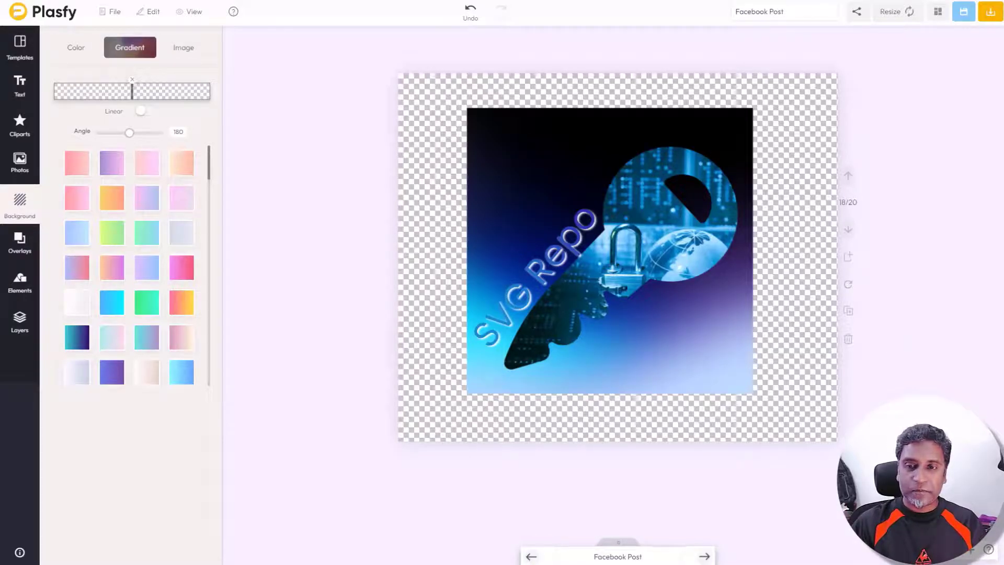
pyautogui.click(848, 229)
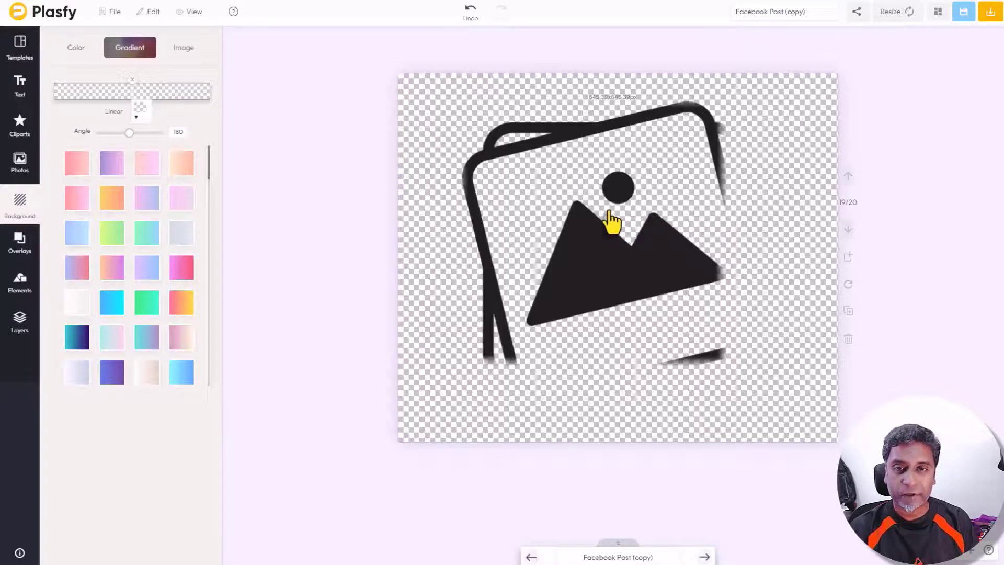
# On page 20, move the mountain lake photo down to uncover the masked picture icon and slightly shift the photo inside that icon
pyautogui.click(561, 220)
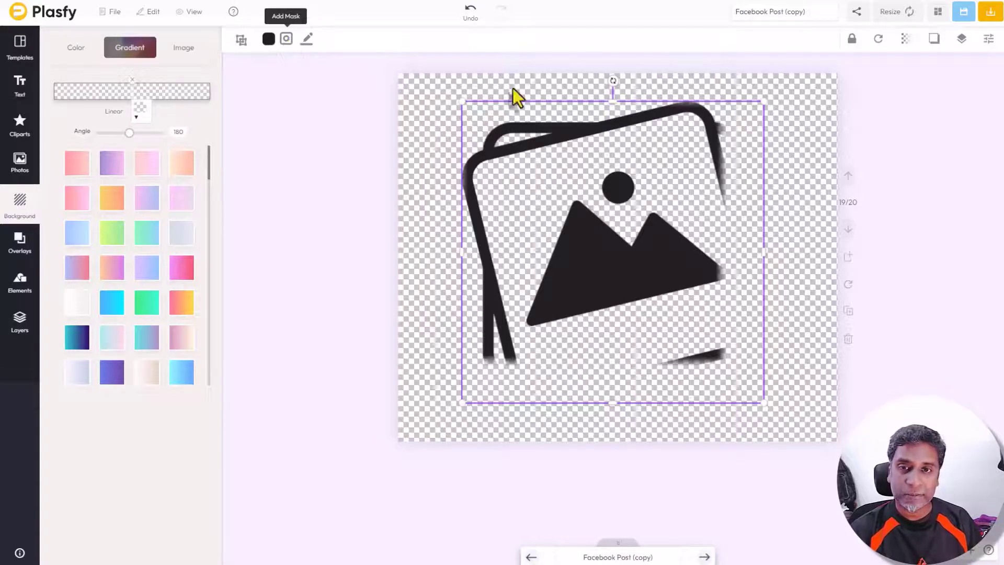
pyautogui.click(847, 230)
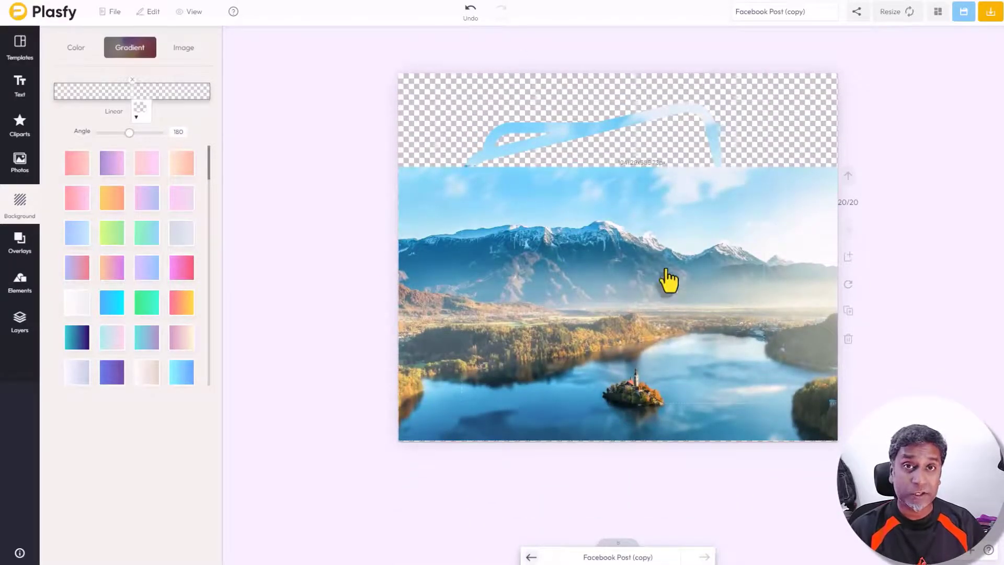
pyautogui.click(650, 265)
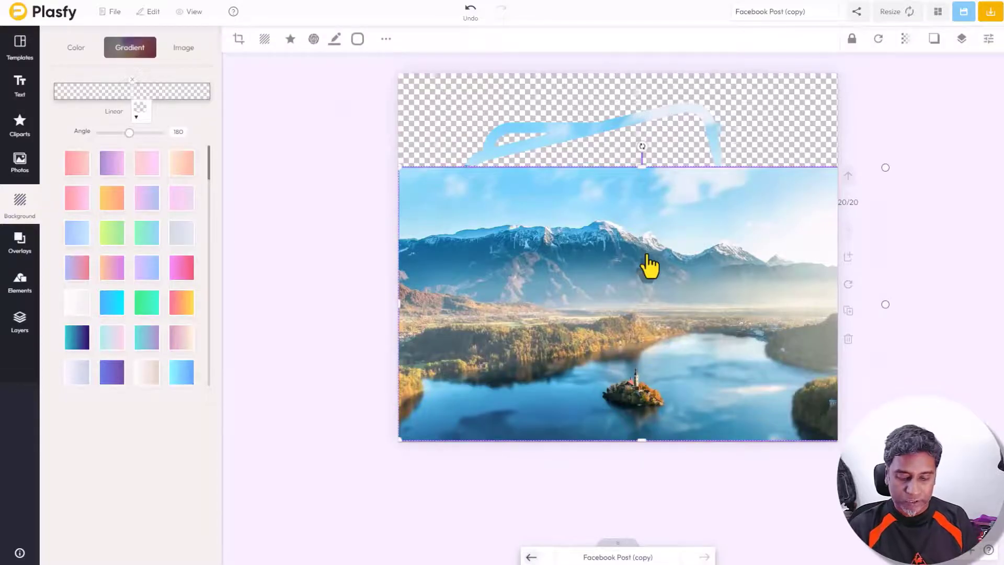
pyautogui.moveTo(647, 261); pyautogui.dragTo(646, 458)
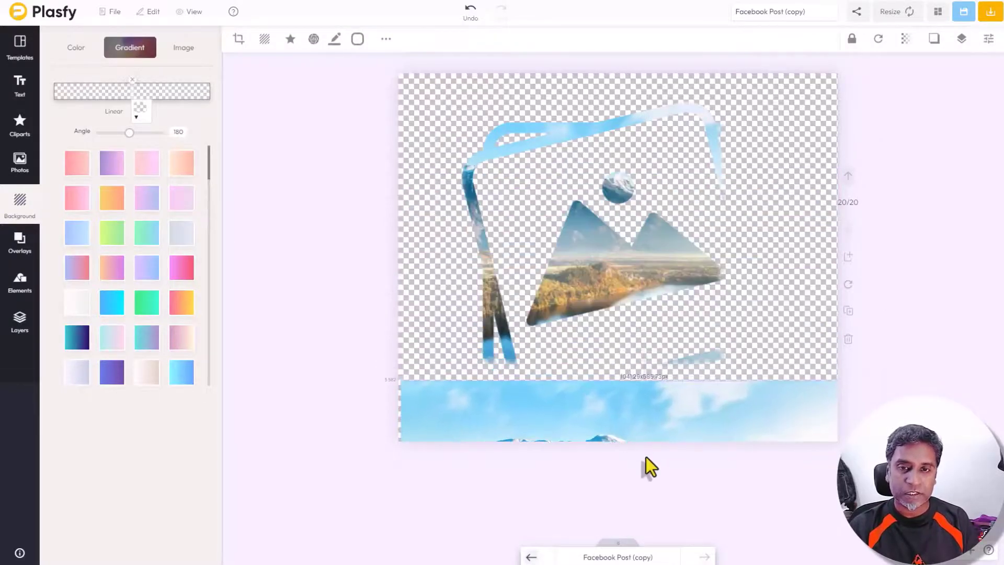
pyautogui.click(645, 457)
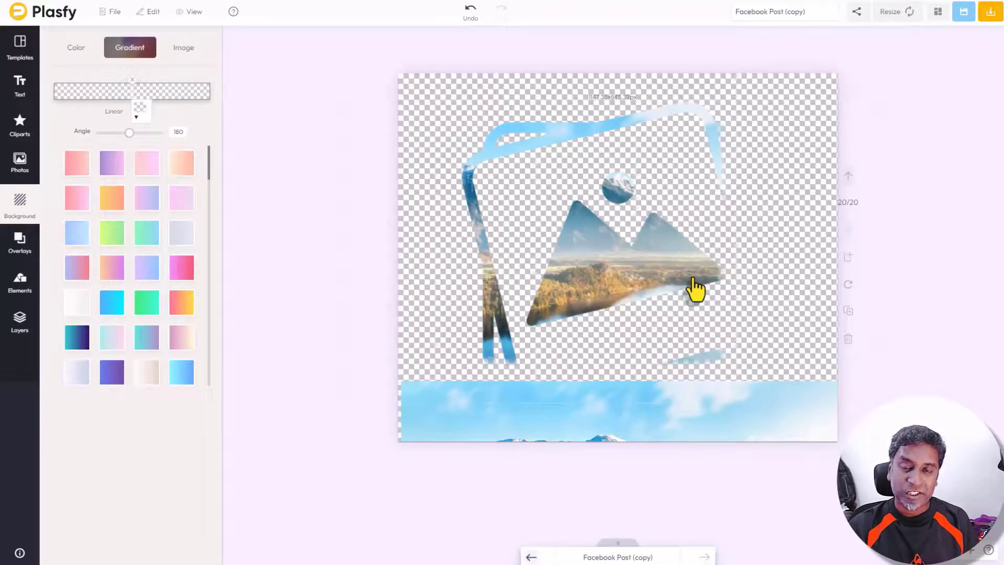
pyautogui.moveTo(605, 280); pyautogui.dragTo(622, 228)
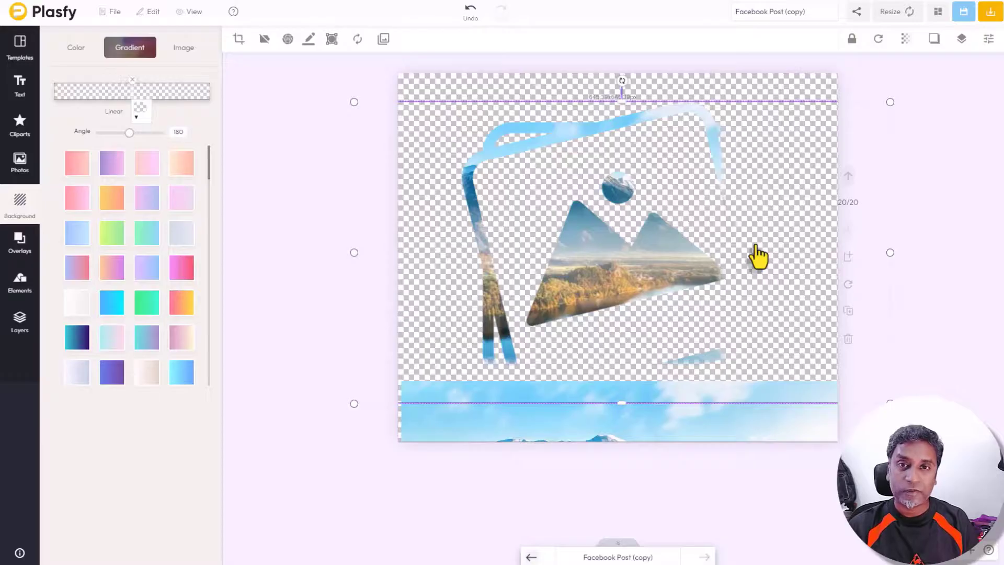
pyautogui.click(959, 269)
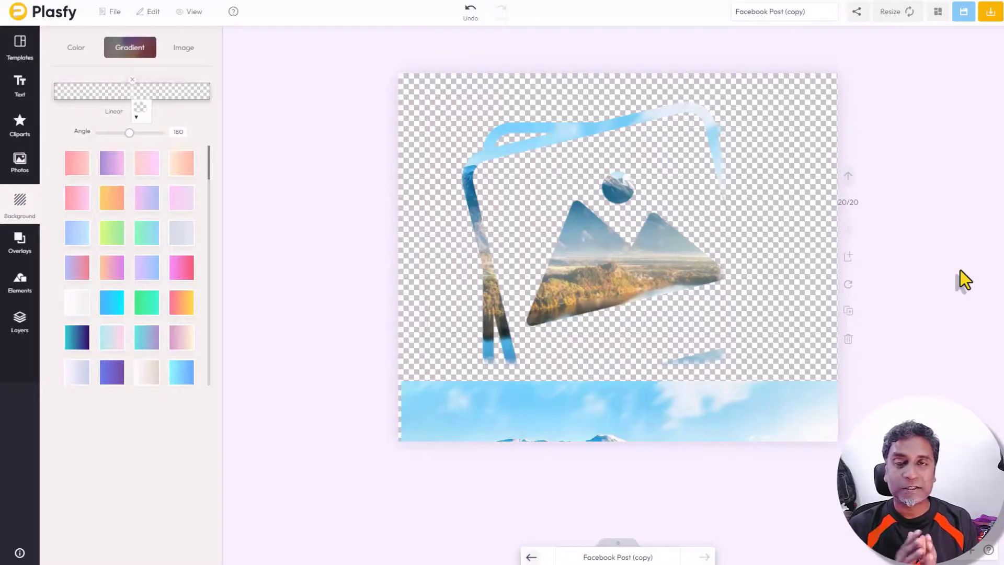
# Go back through the mask examples from page 20 to the red-and-white fireworks on page 14
pyautogui.click(849, 178)
pyautogui.click(849, 179)
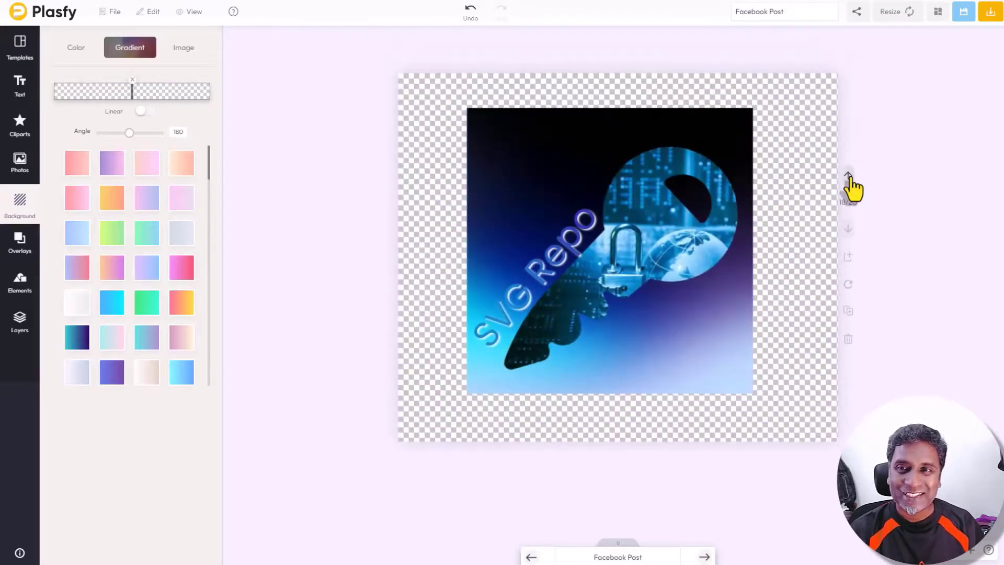
pyautogui.click(849, 178)
pyautogui.click(849, 179)
pyautogui.click(849, 179)
pyautogui.click(849, 179)
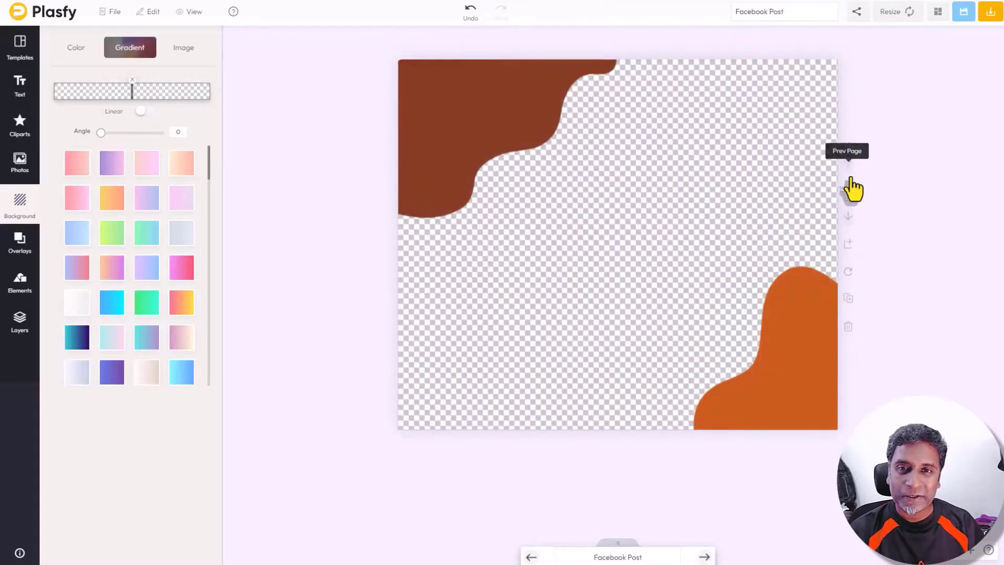
pyautogui.click(850, 187)
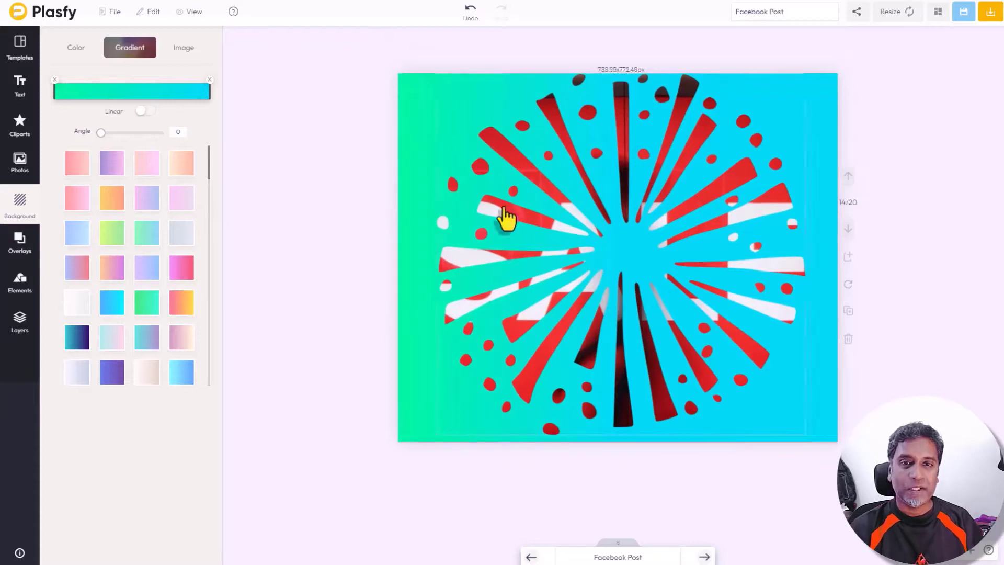